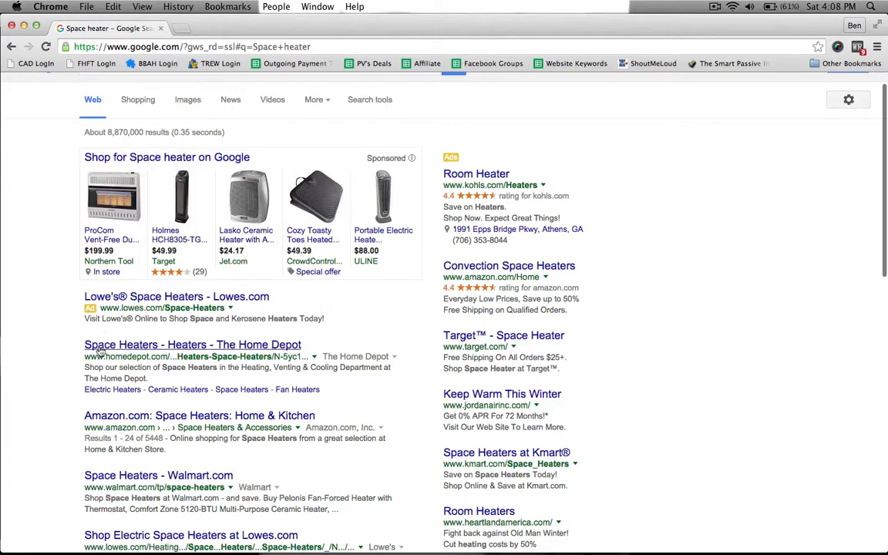
Review the whole first results page for "Space heater", checking which retailers and sites rank
scroll(116, 324, down, 3)
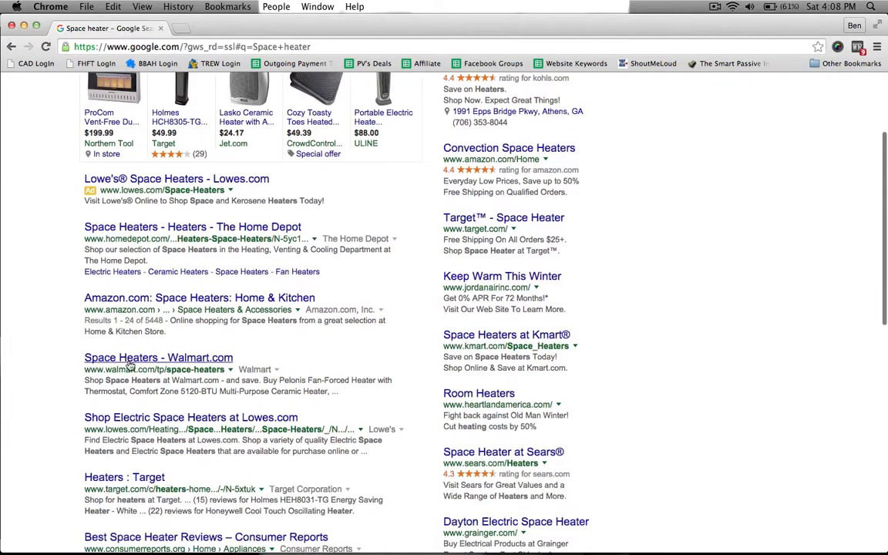
scroll(123, 401, down, 4)
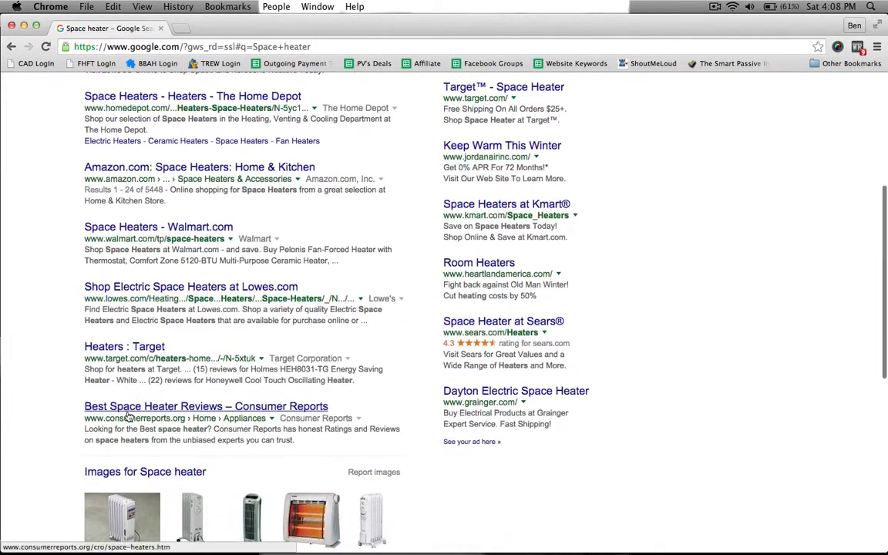
scroll(128, 377, down, 5)
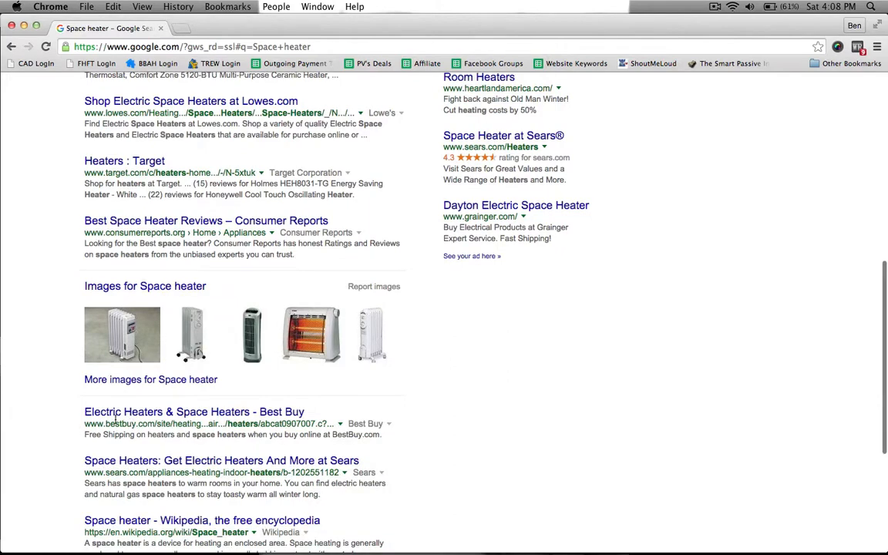
scroll(130, 420, down, 2)
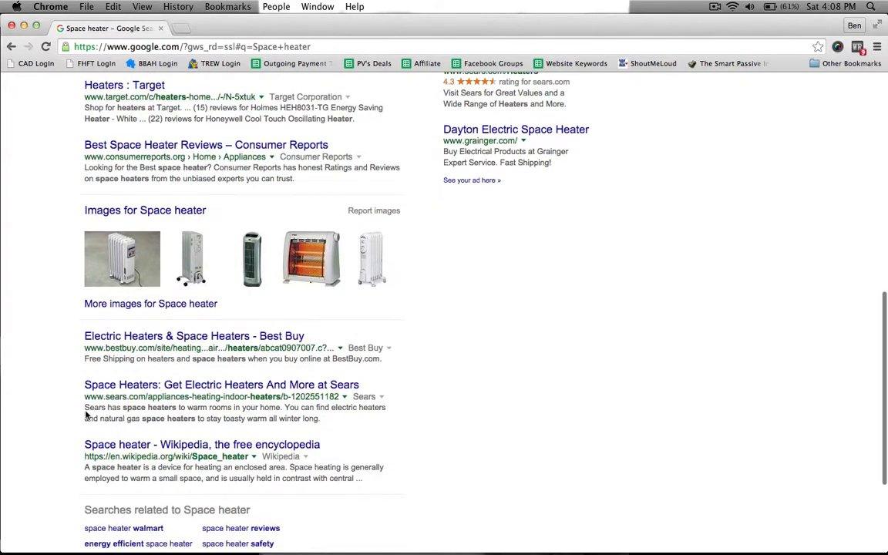
scroll(59, 359, up, 12)
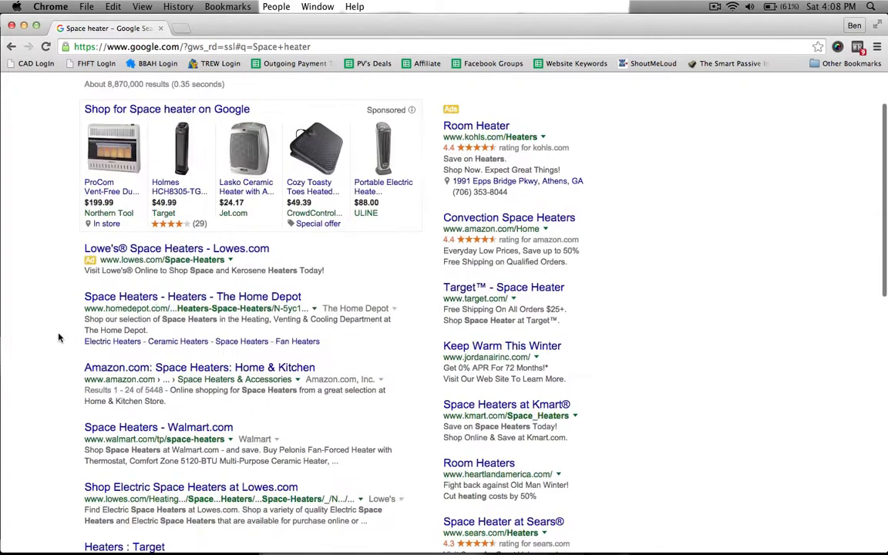
scroll(35, 333, up, 1)
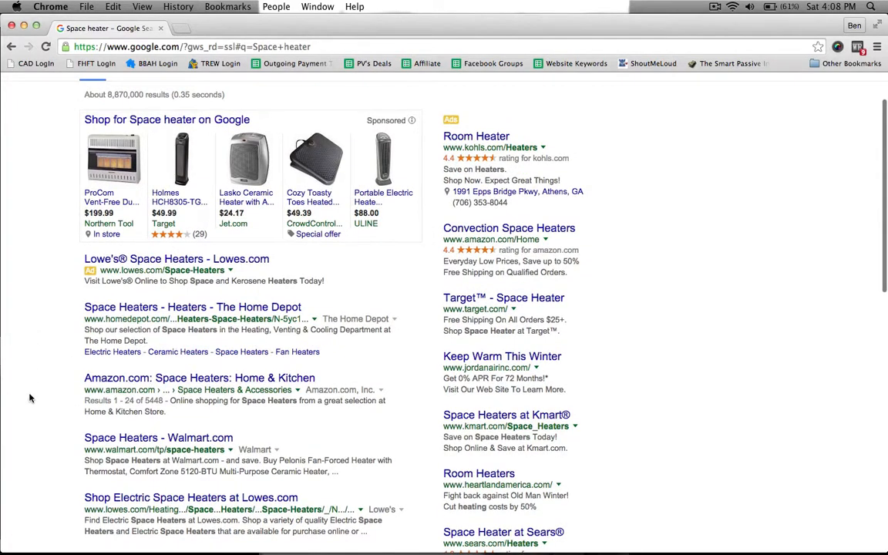
scroll(29, 397, up, 2)
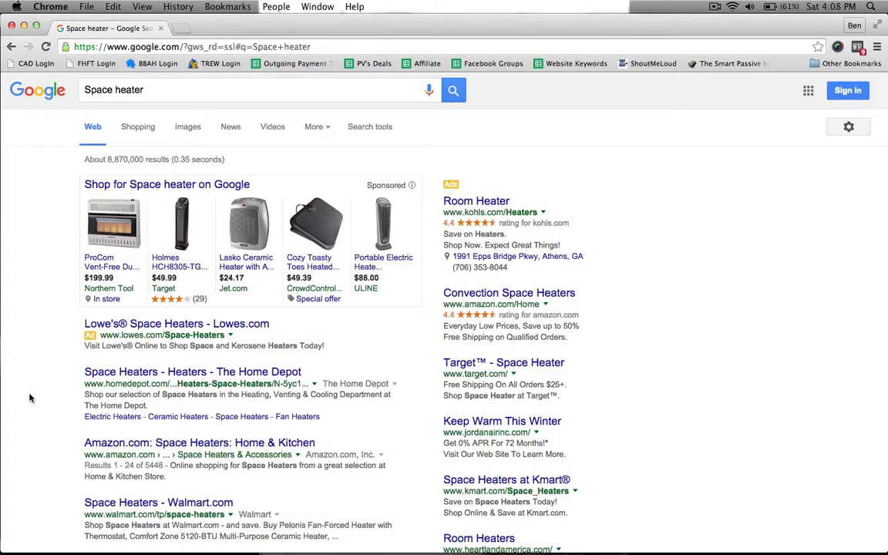
Change the Google search query to "Space Heaters" and look through the ads and ranking sites in its results
click(118, 90)
key(BackSpace)
text(H)
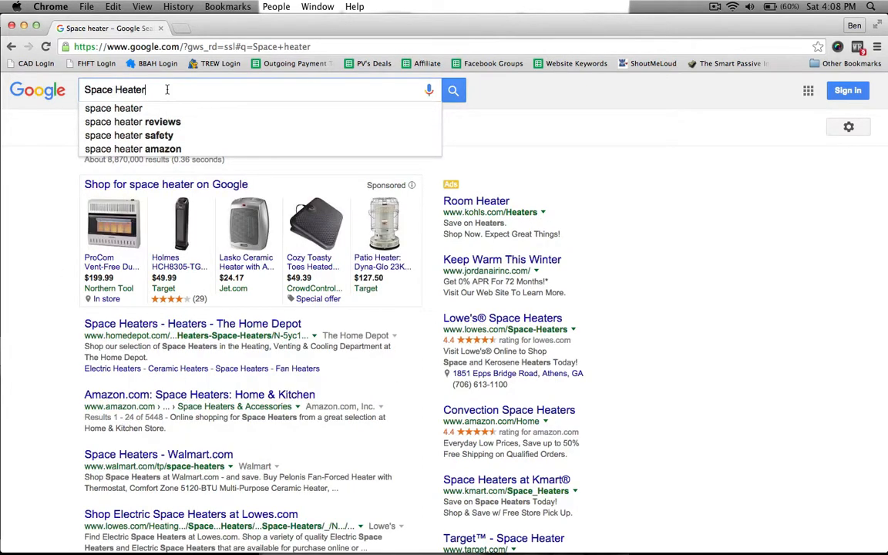
text(s)
scroll(59, 283, down, 2)
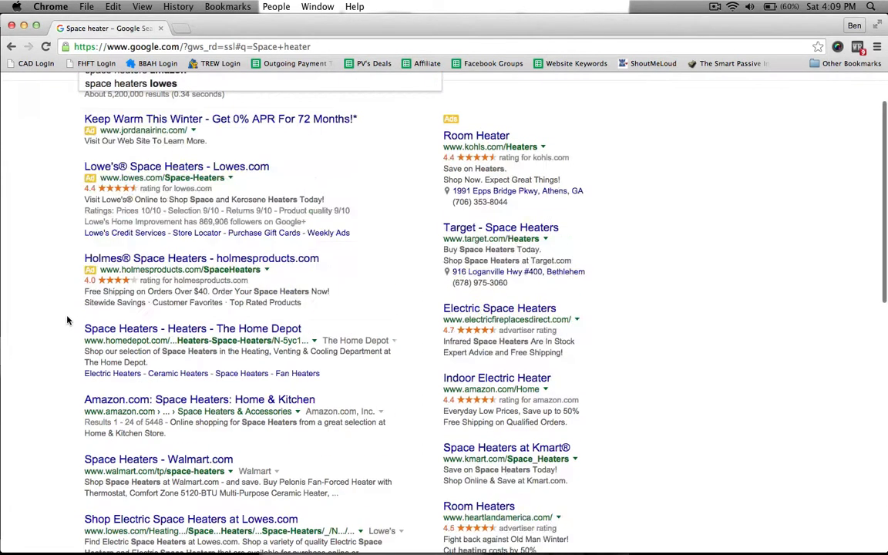
scroll(48, 312, up, 1)
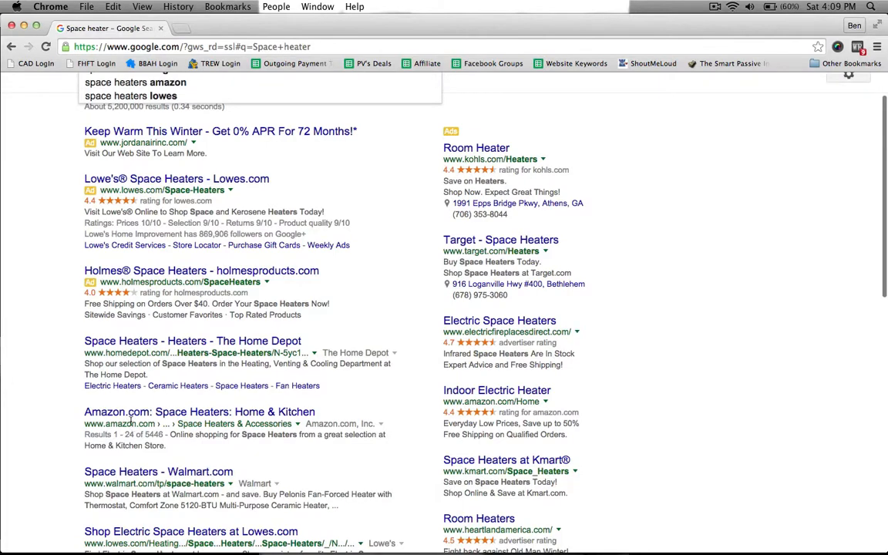
scroll(115, 440, up, 1)
scroll(120, 458, down, 10)
scroll(121, 459, up, 11)
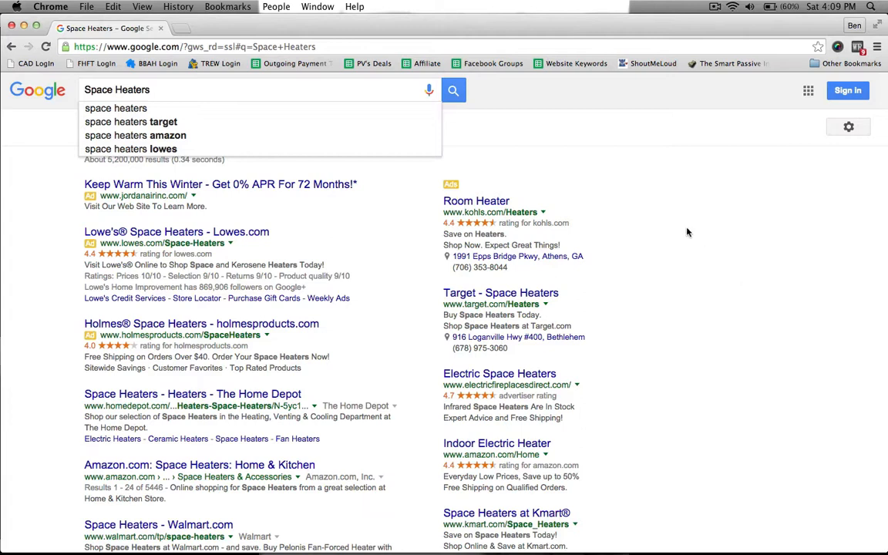
Extend the query with leading keywords and search Google for "Most Energy Efficient Space Heaters"
click(245, 88)
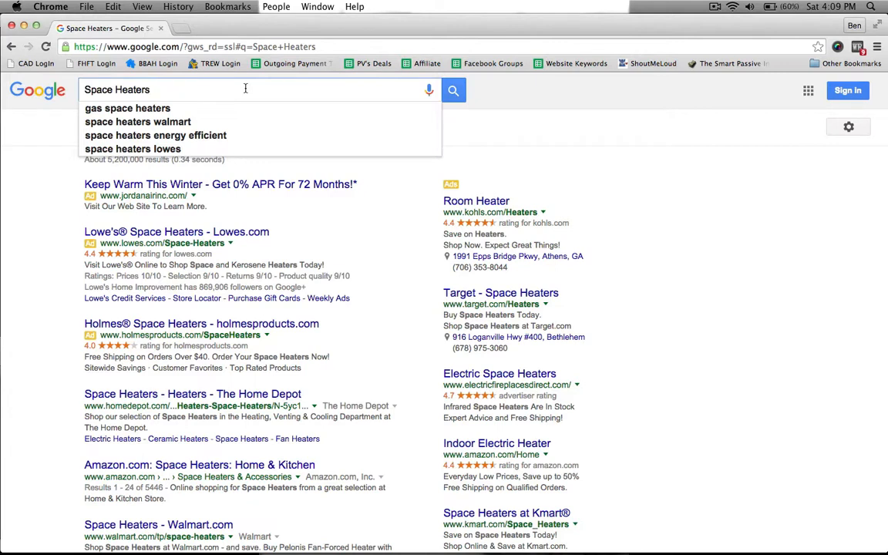
click(84, 89)
text(Most E)
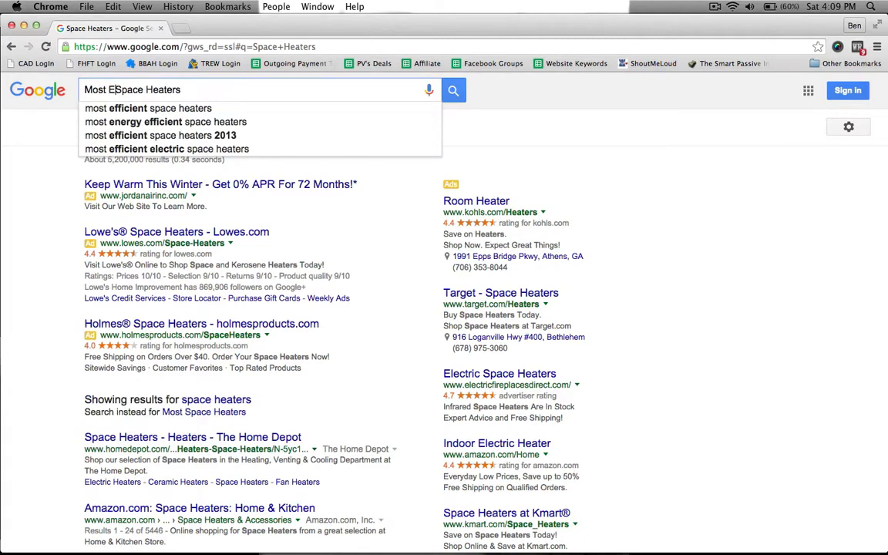
text(nergy Ef)
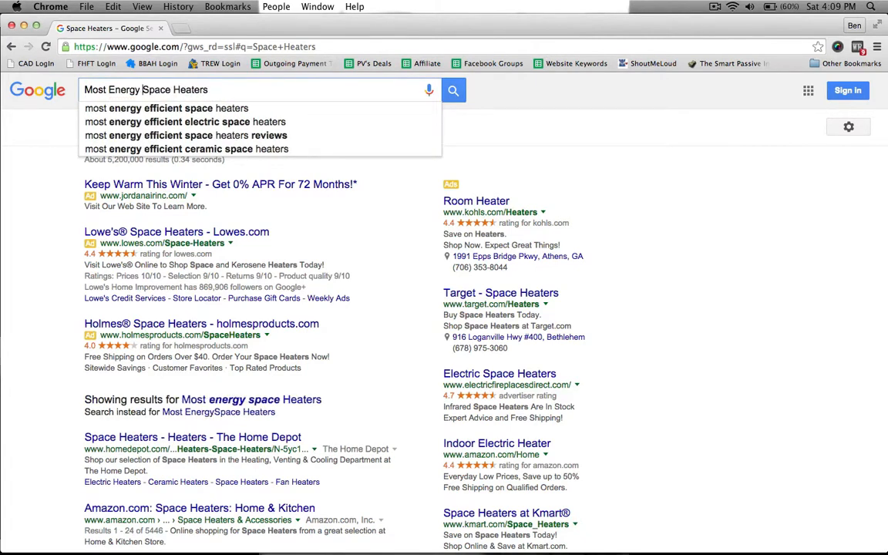
text(ficient)
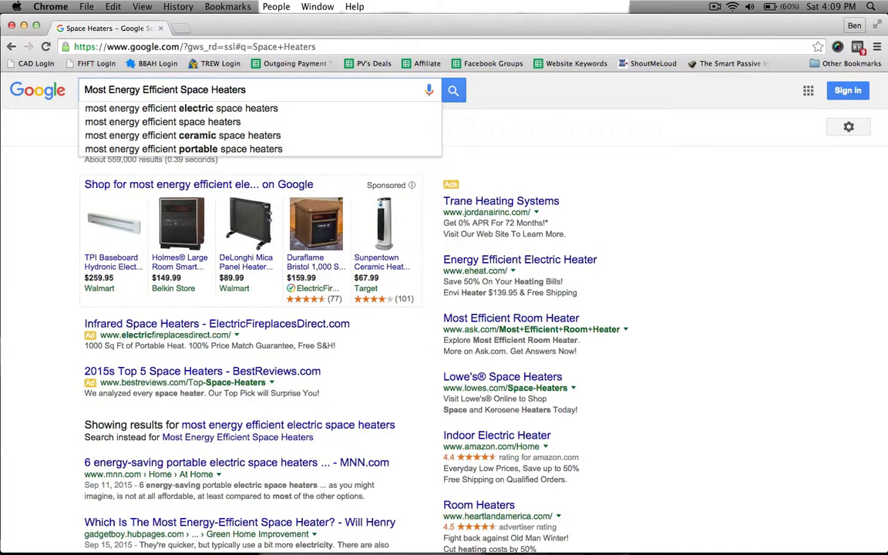
key(Return)
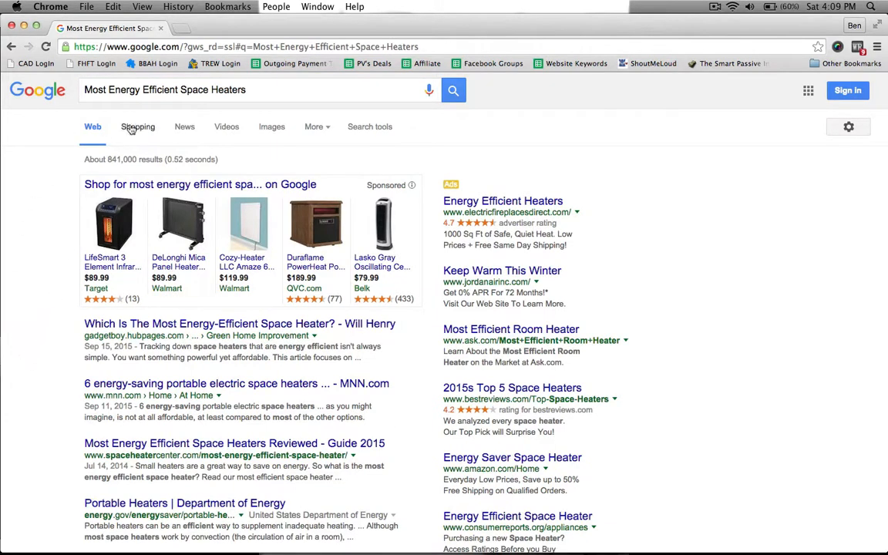
Examine the top organic results for the energy-efficient query, checking their titles, sites and dates
scroll(47, 397, down, 2)
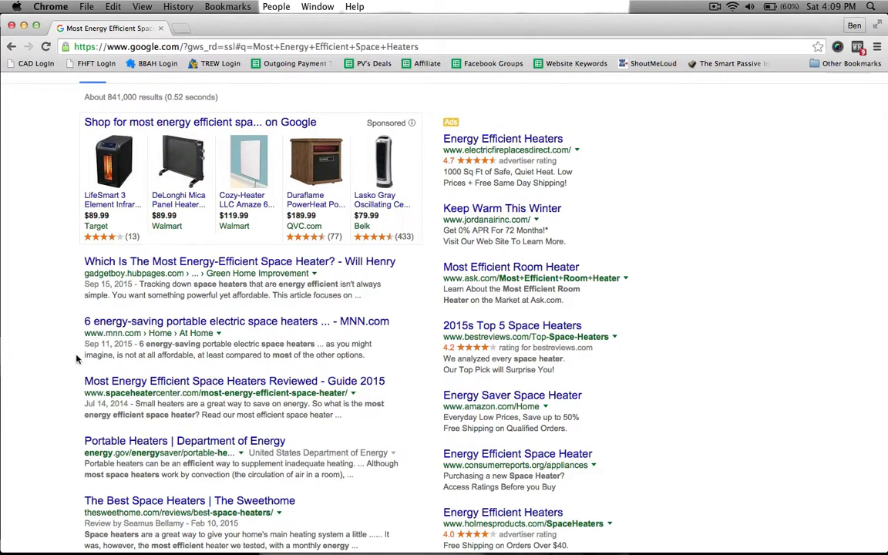
scroll(76, 357, down, 1)
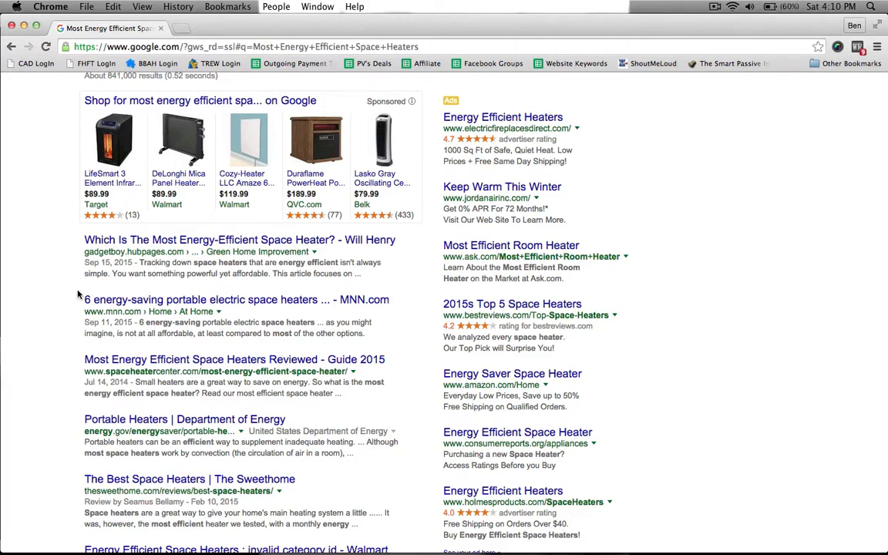
scroll(77, 293, up, 4)
scroll(77, 293, down, 3)
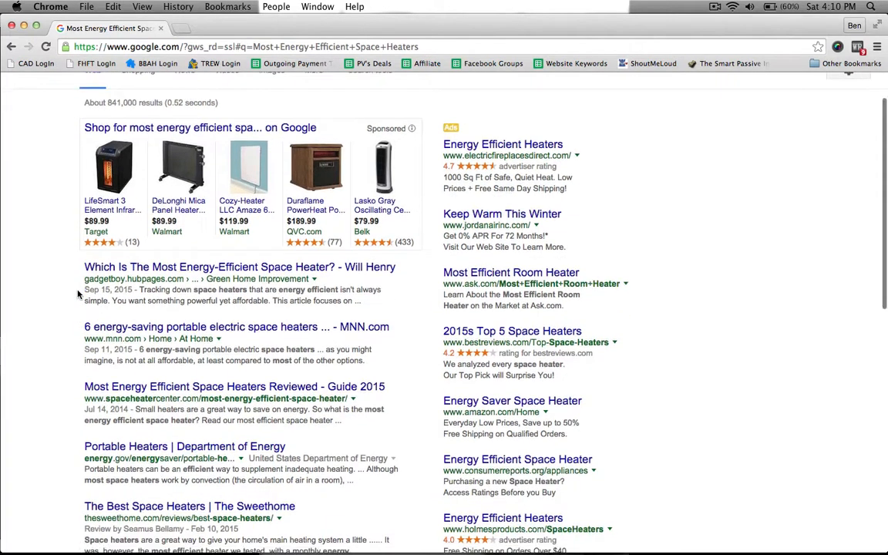
scroll(78, 293, down, 1)
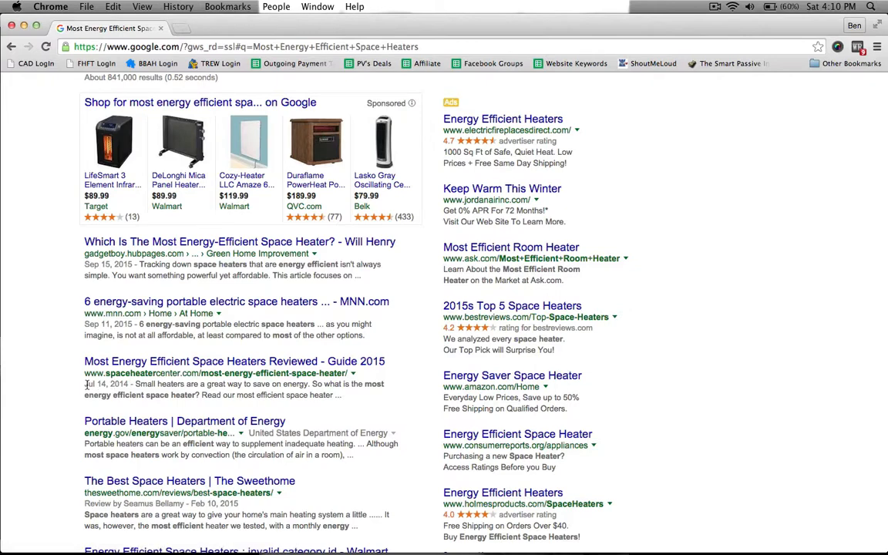
scroll(107, 293, up, 3)
scroll(104, 308, down, 3)
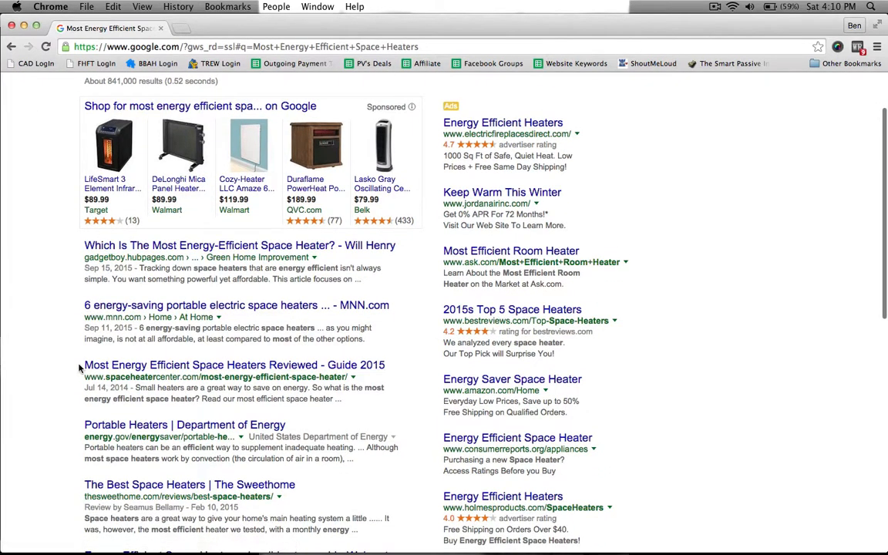
Highlight the spaceheatercenter.com result and its publication date, clear the highlight, and return to the search query
drag(82, 366, 323, 401)
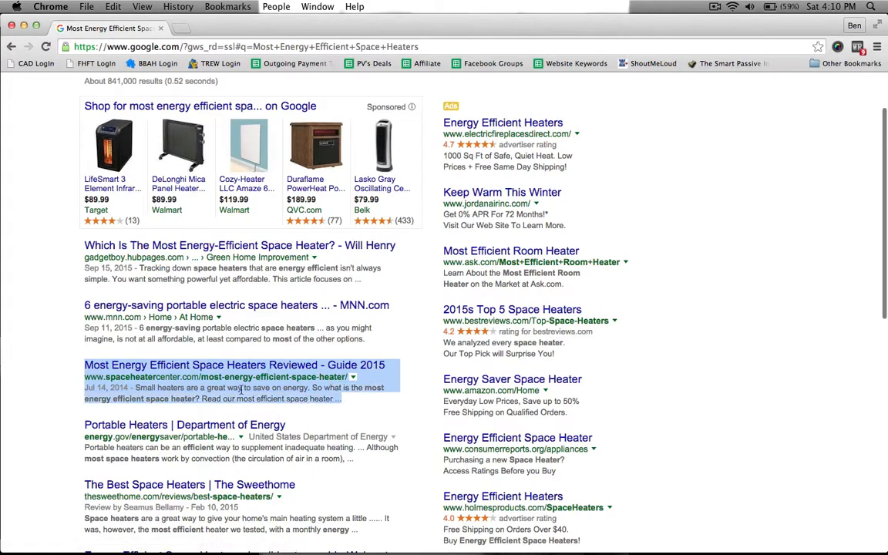
click(75, 367)
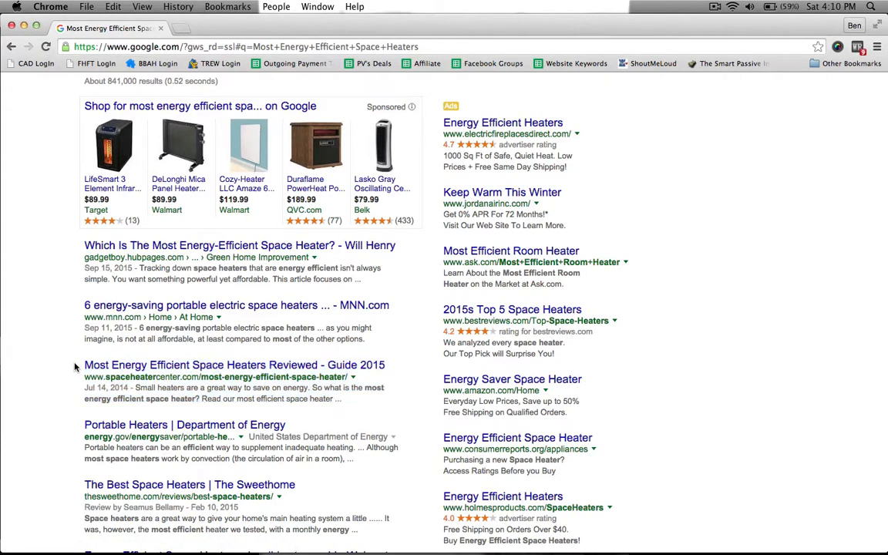
drag(84, 388, 130, 387)
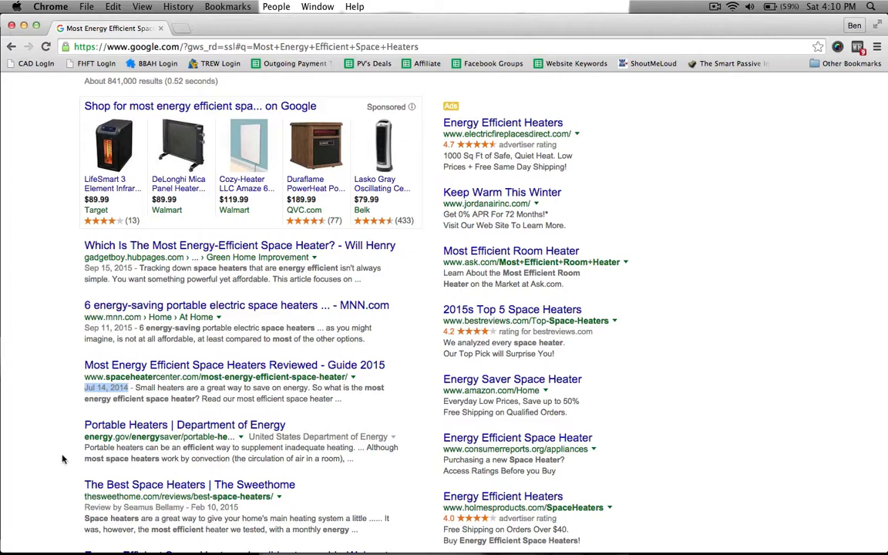
click(54, 397)
scroll(47, 327, up, 1)
scroll(47, 327, up, 2)
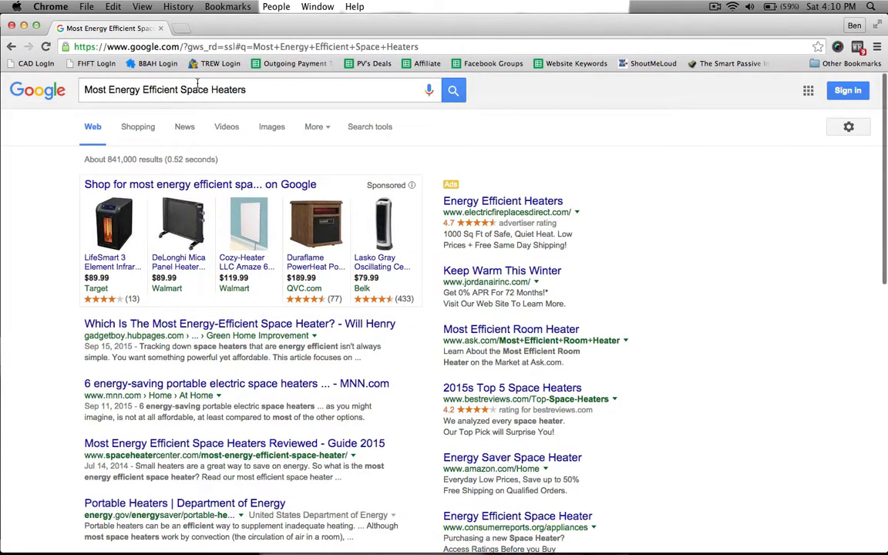
Highlight "Space Heaters", the preceding keywords and the full phrase in the search query, leaving its wording as is
drag(182, 90, 254, 87)
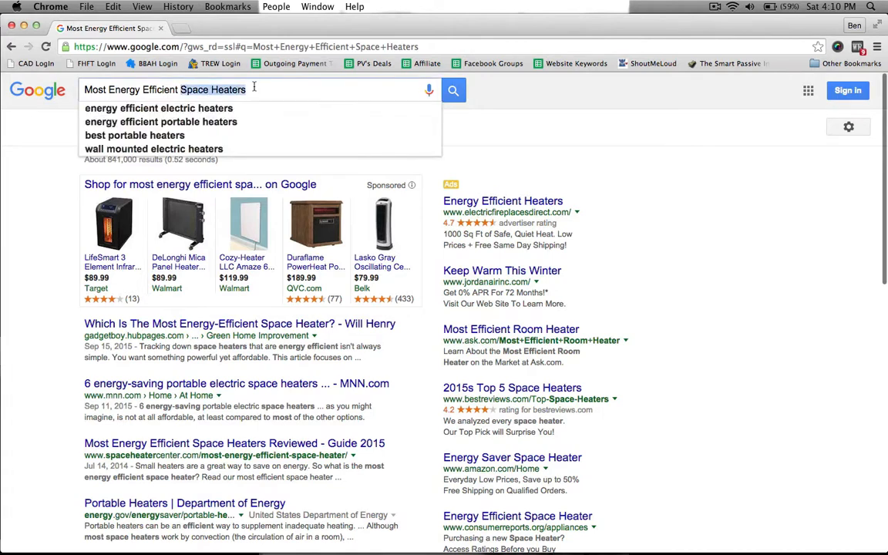
click(640, 199)
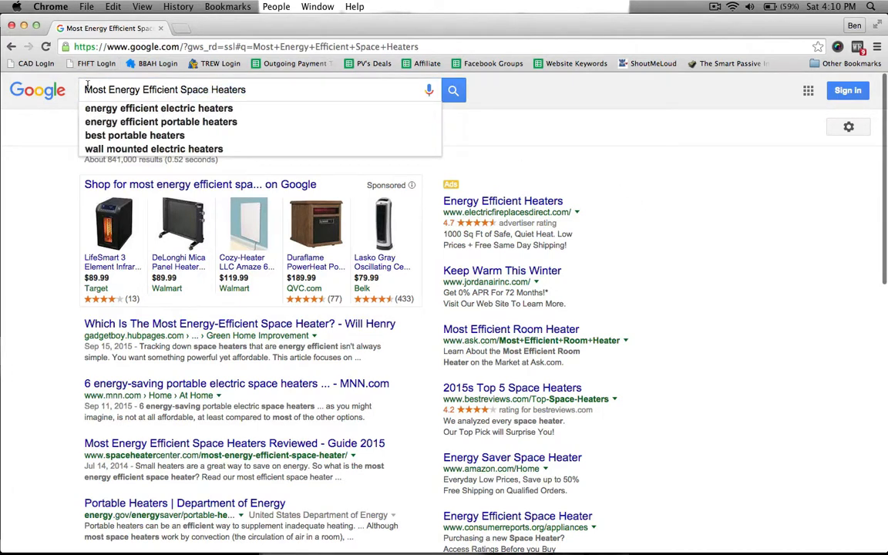
drag(182, 89, 77, 88)
click(259, 90)
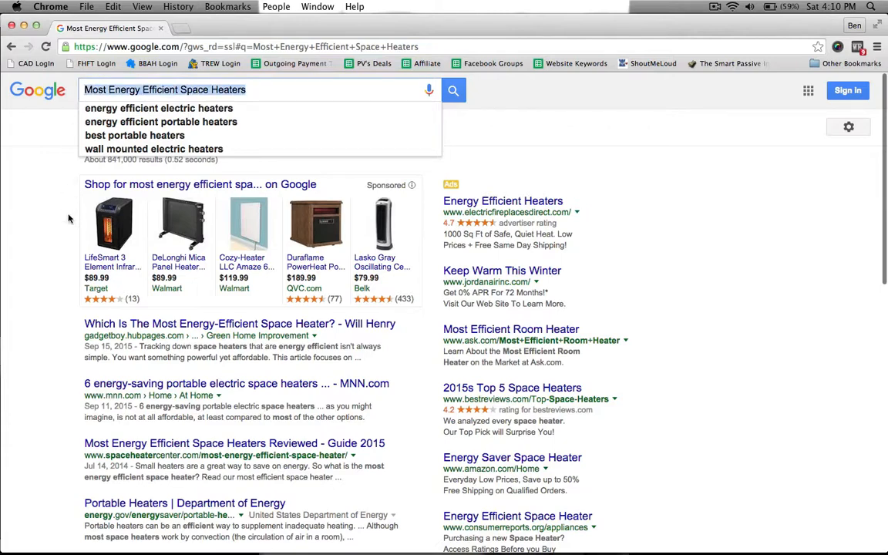
click(64, 239)
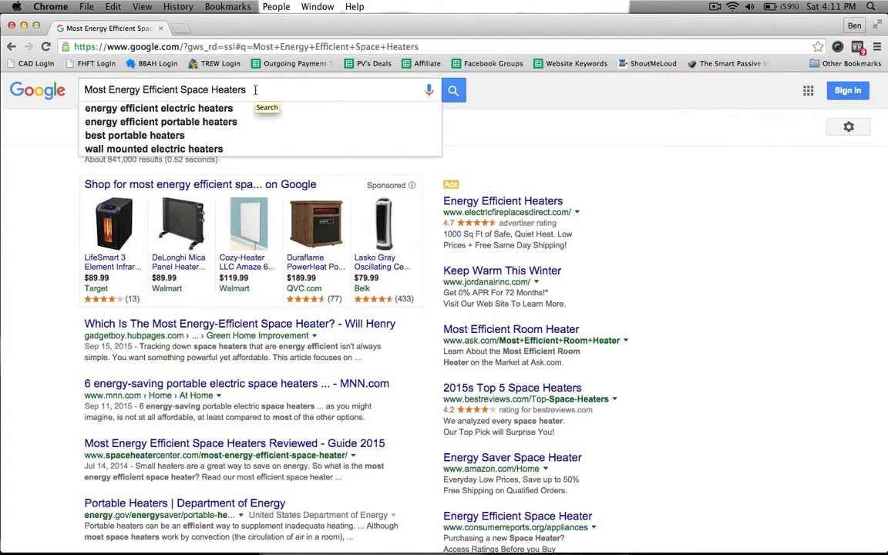
drag(255, 90, 82, 91)
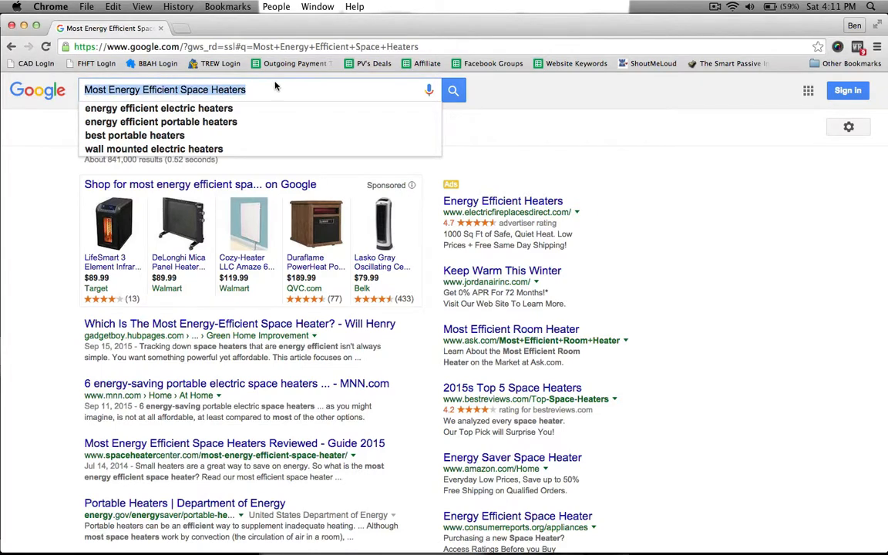
key(Right)
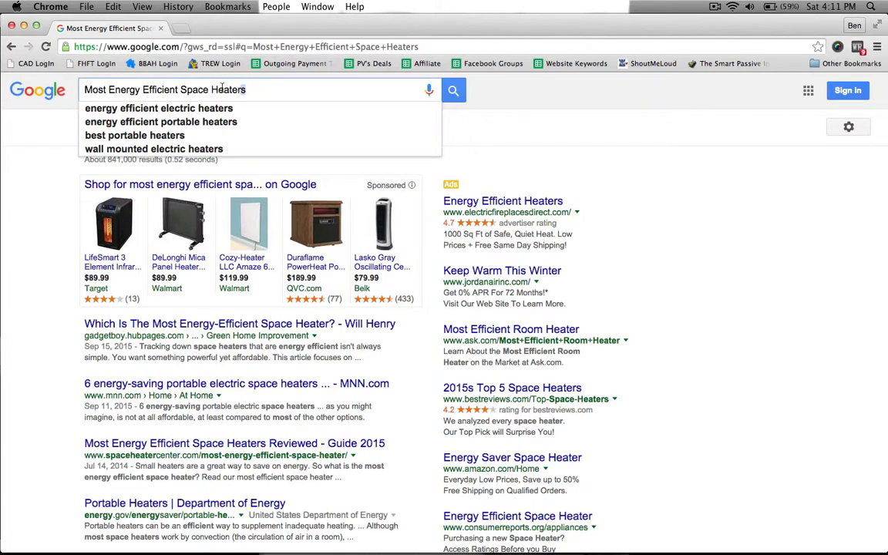
drag(246, 89, 83, 89)
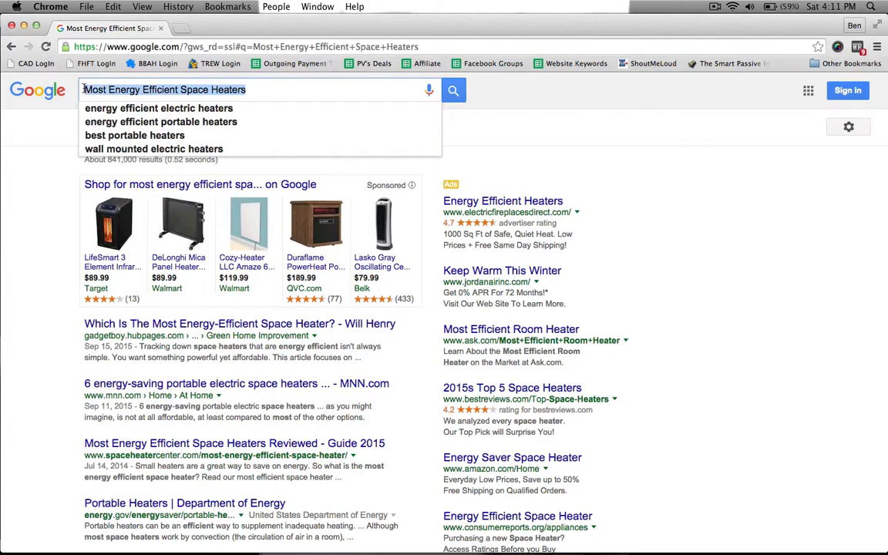
click(55, 181)
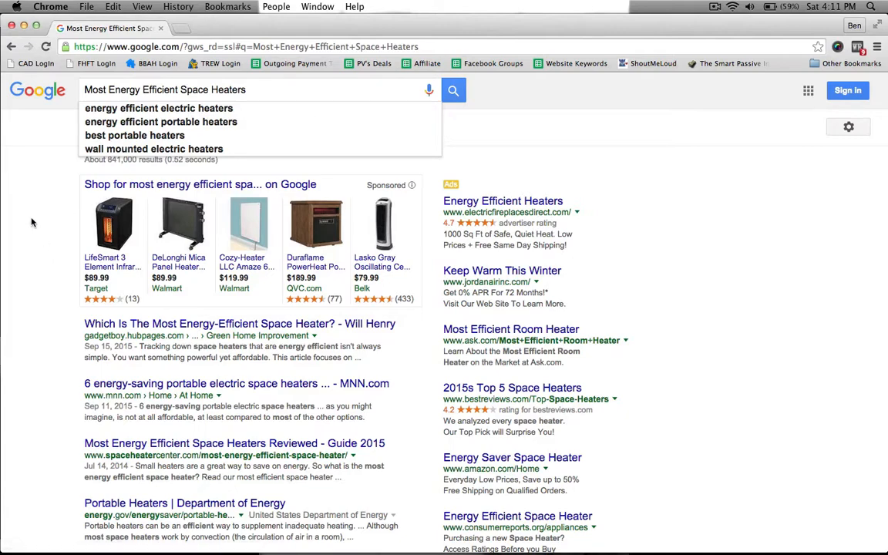
Look over the remaining results down to the related searches, and return to the start of the page
scroll(37, 348, down, 15)
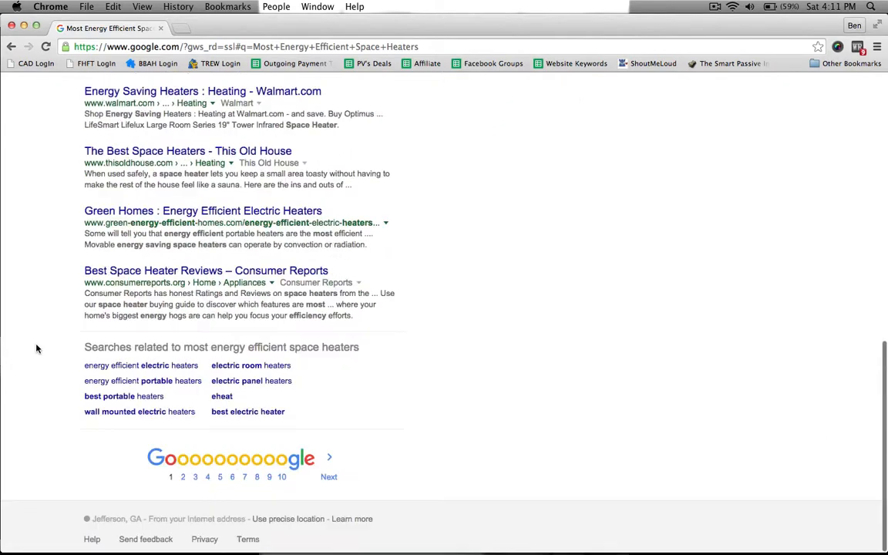
scroll(36, 349, up, 3)
scroll(36, 350, up, 12)
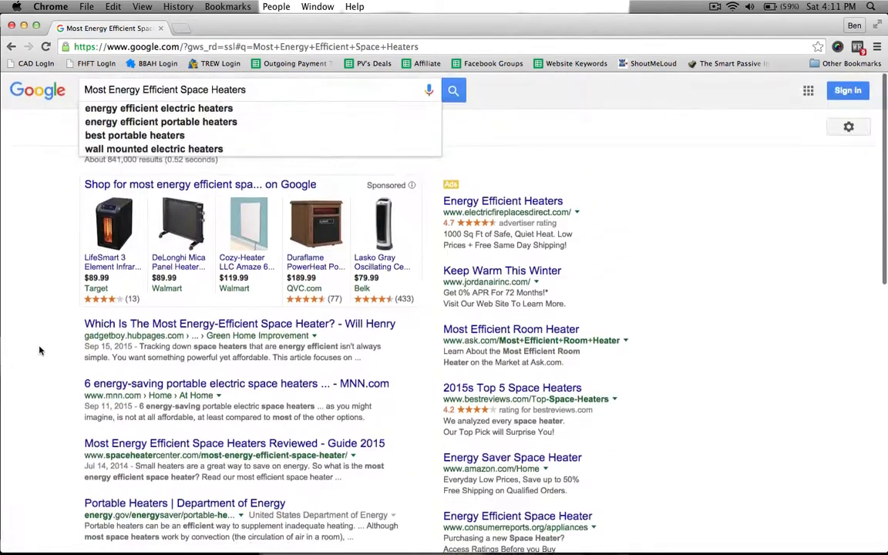
Open jaaxy.com in a new browser tab, keeping the Google results open
scroll(40, 378, down, 3)
scroll(39, 377, up, 3)
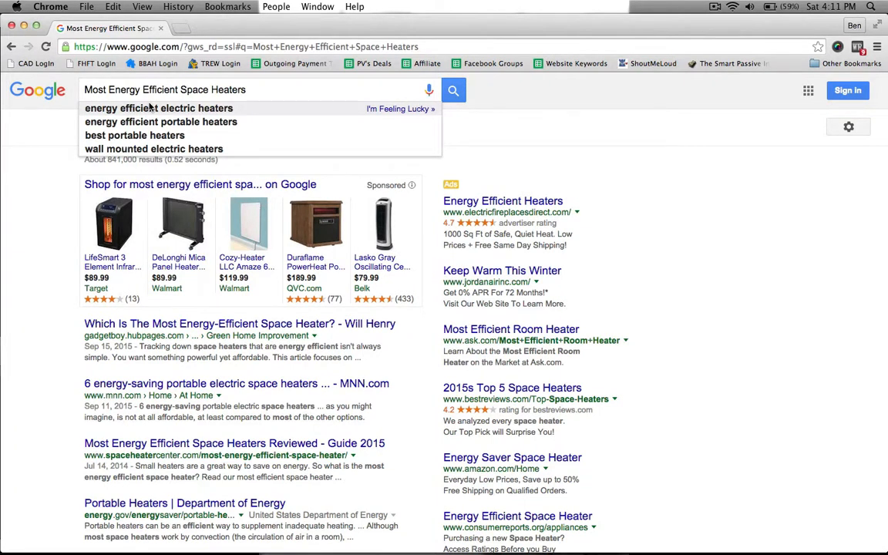
click(178, 28)
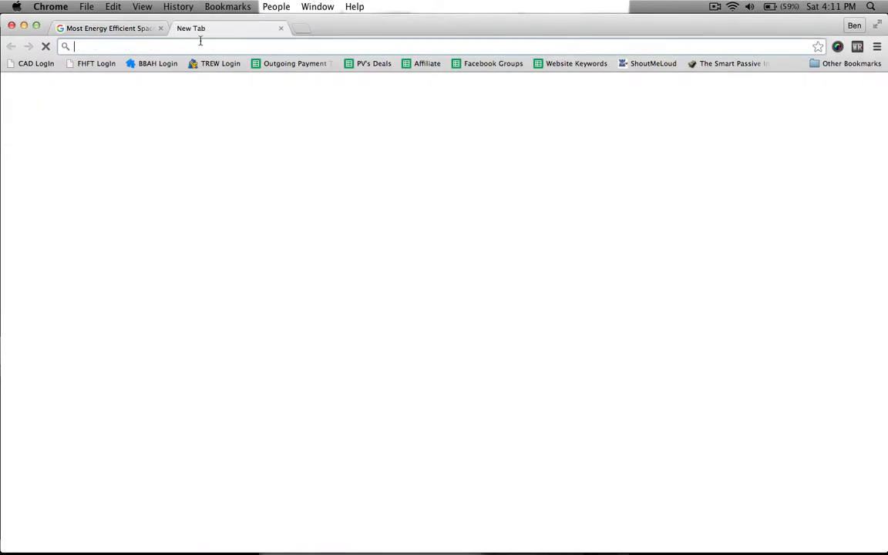
text(jaaxy)
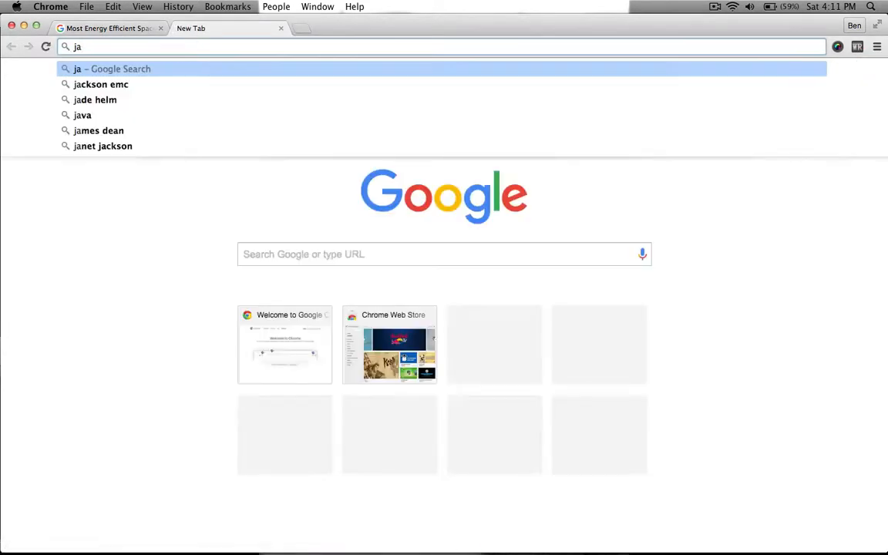
text(.com)
key(Return)
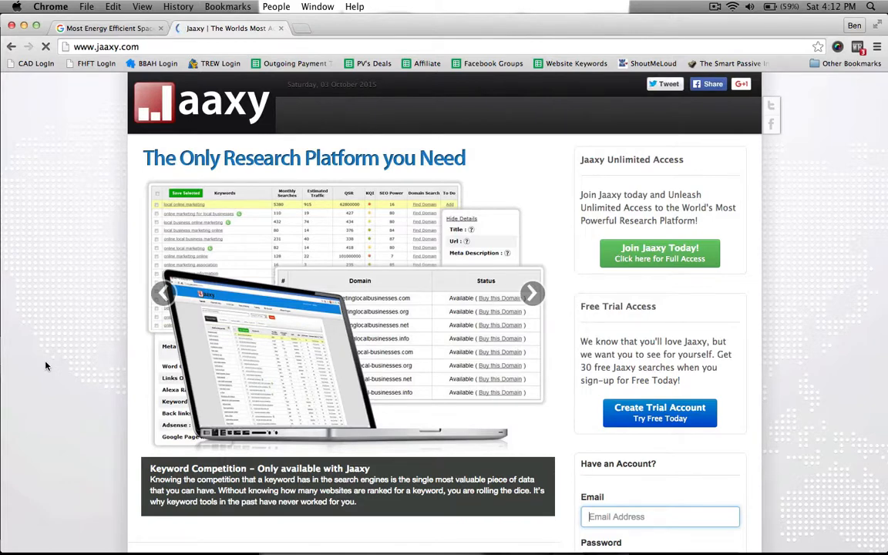
Log in to the existing Jaaxy account by filling in the saved account e-mail and password
scroll(355, 335, down, 2)
text(a)
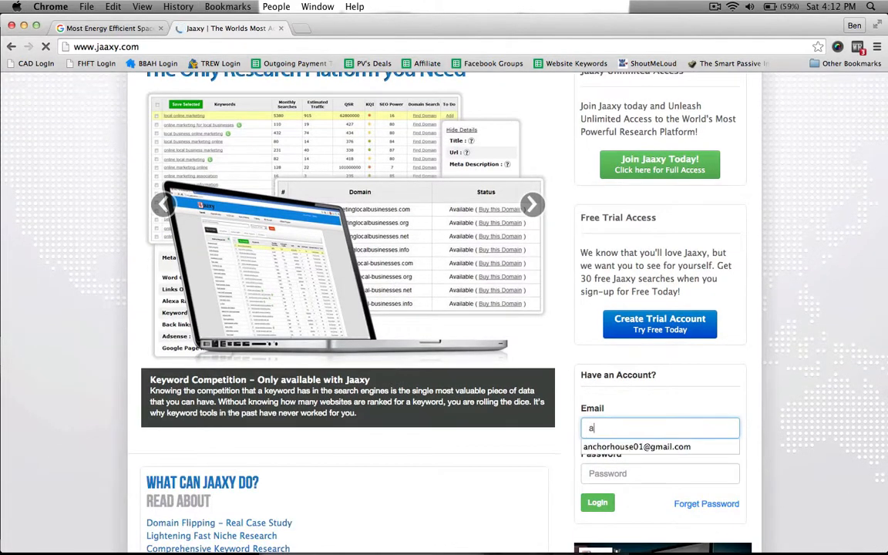
key(Down)
key(Return)
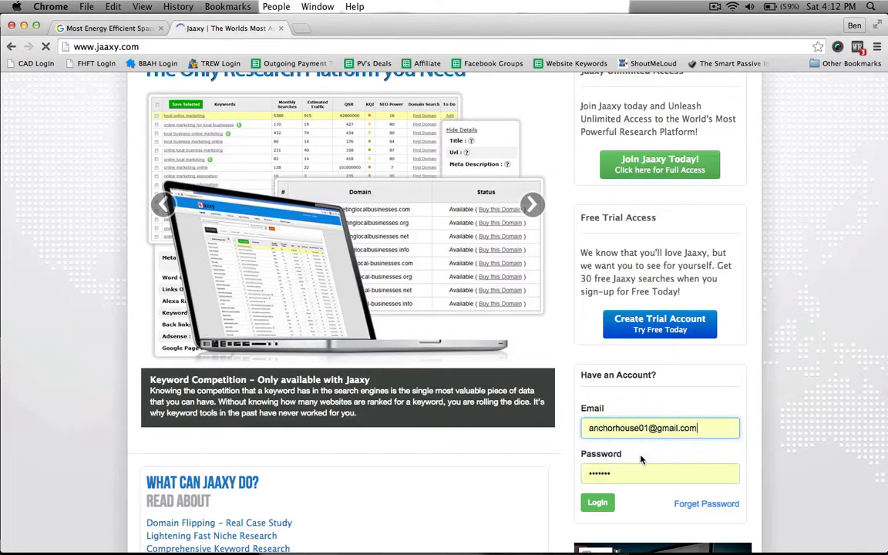
click(601, 504)
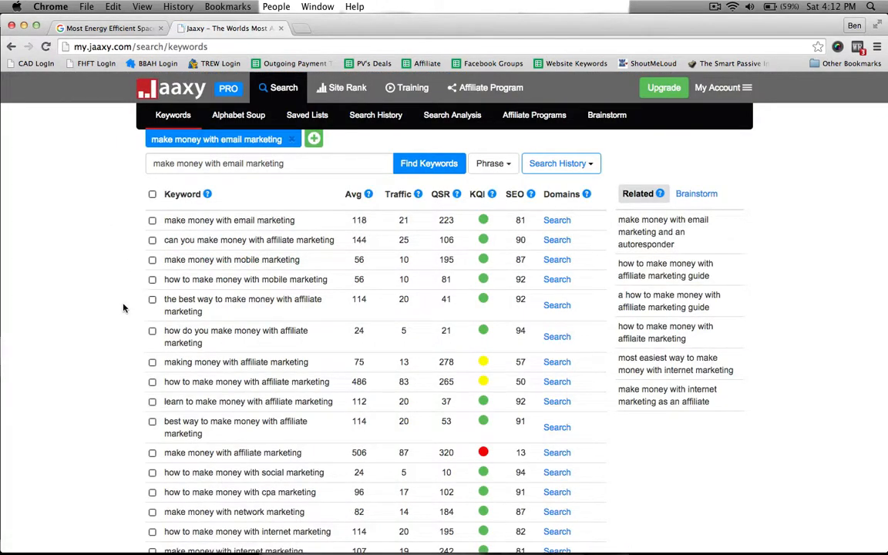
Replace the previous keyword search with "Most Energy Efficient Space Heaters" and find its related keywords
scroll(123, 308, down, 5)
scroll(124, 307, up, 3)
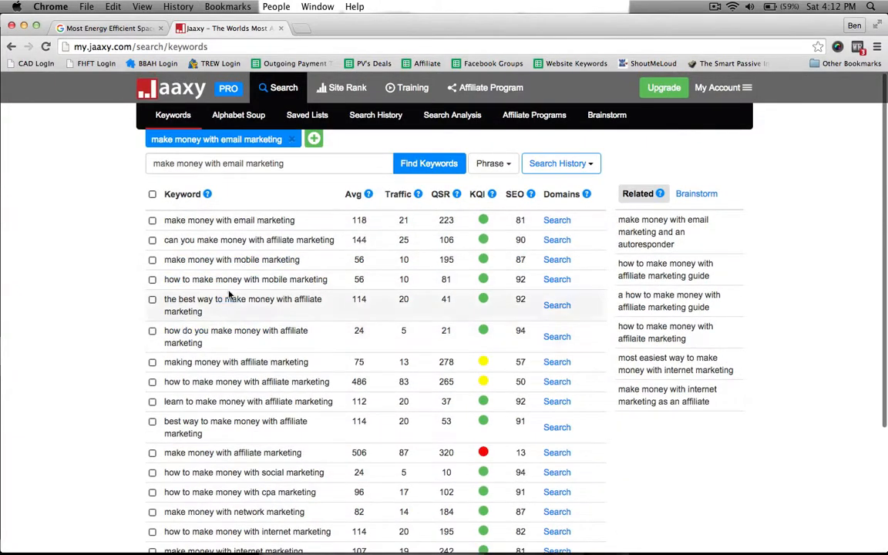
click(267, 138)
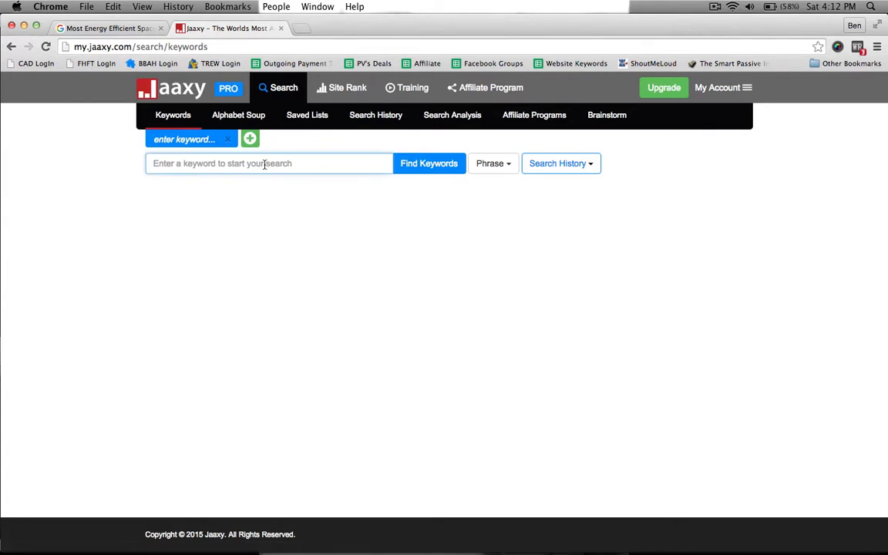
text(Most Energy)
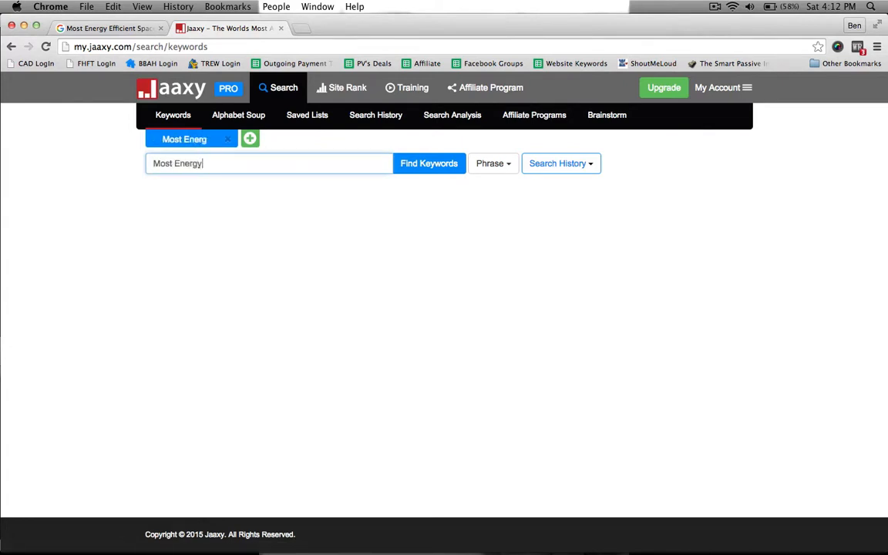
text( Effic)
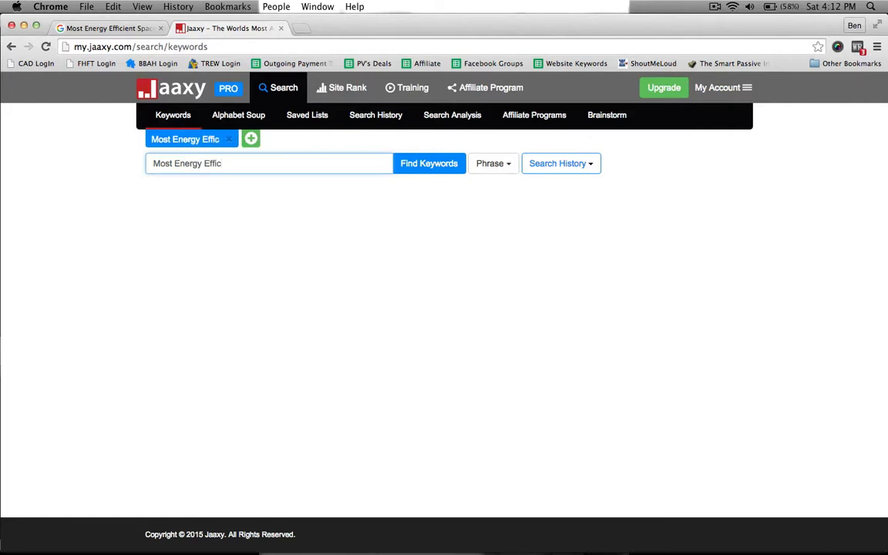
text(ient S)
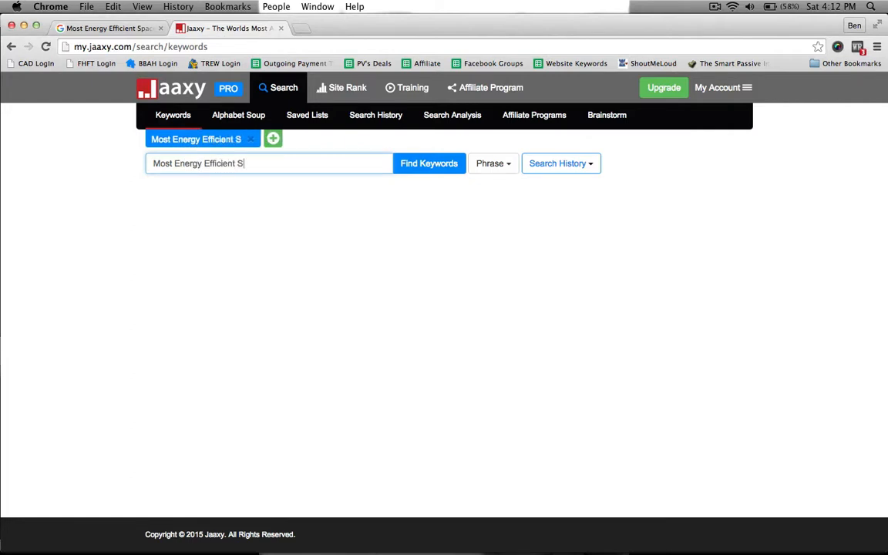
text(pace HEeaters)
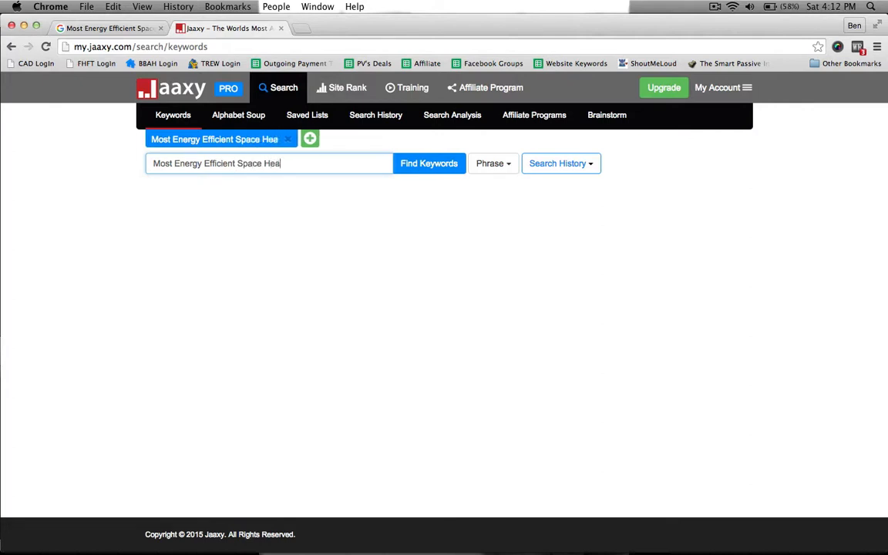
key(Return)
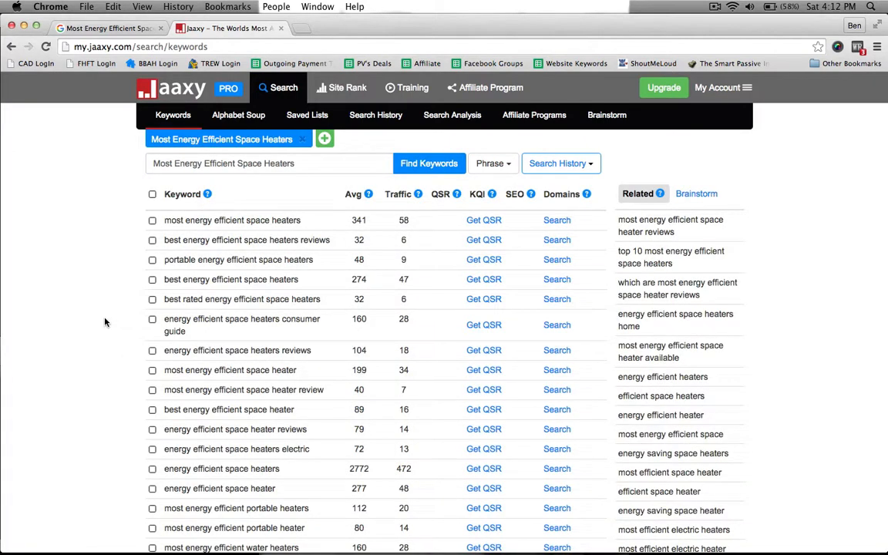
Highlight the searched phrase, look over the keyword list, and highlight the matching first keyword before clearing the highlight
click(309, 163)
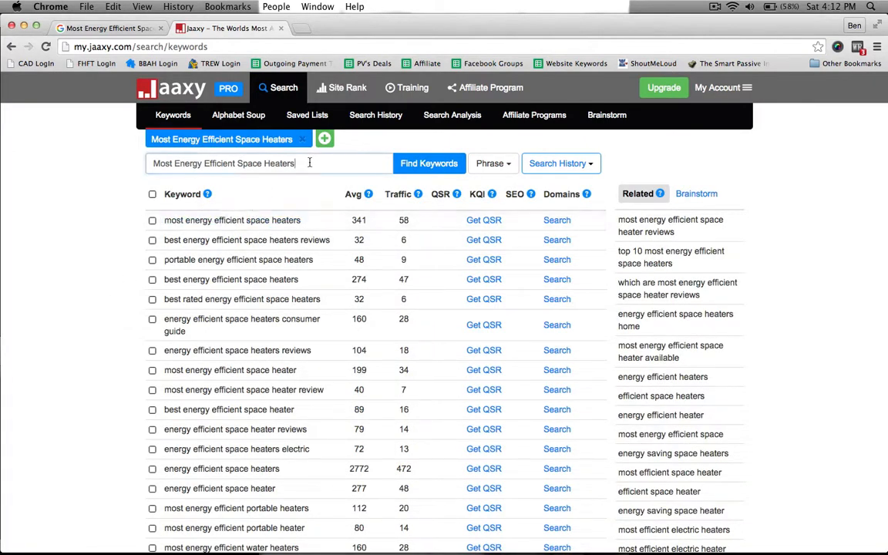
drag(309, 163, 134, 165)
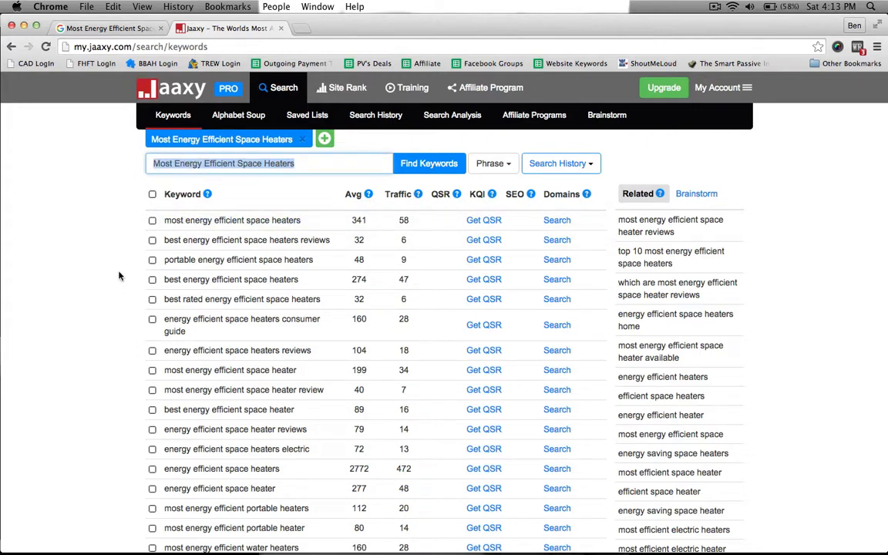
scroll(119, 276, down, 3)
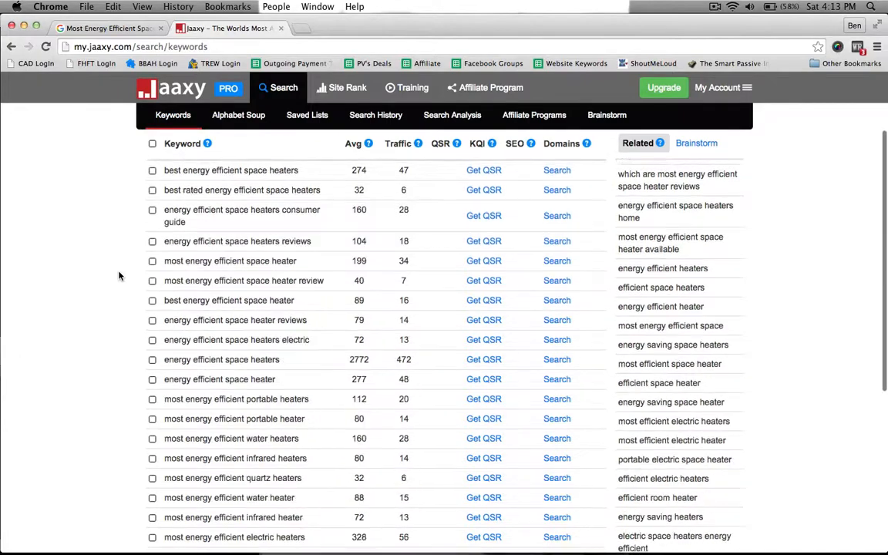
scroll(119, 276, up, 3)
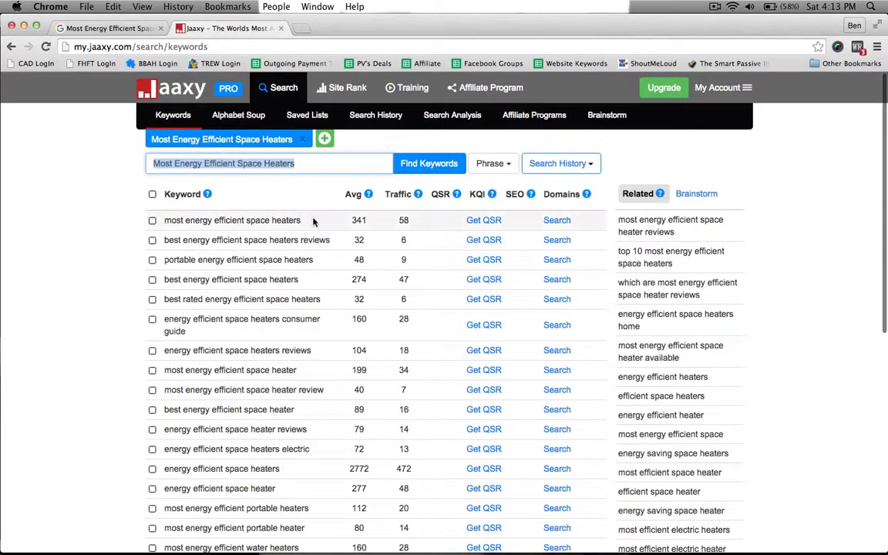
drag(300, 221, 163, 222)
click(112, 242)
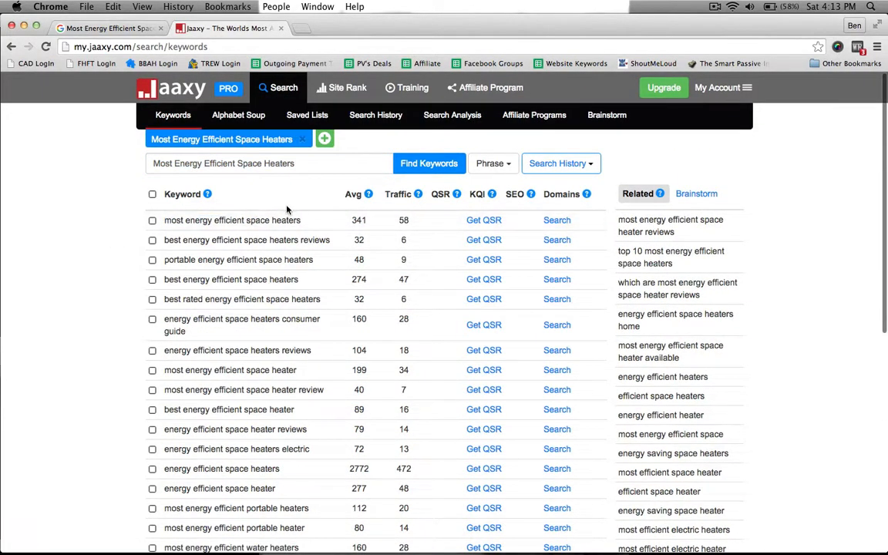
Get the QSR data for the first five keywords, from "most energy efficient space heaters" to "best rated energy efficient space heaters"
click(484, 222)
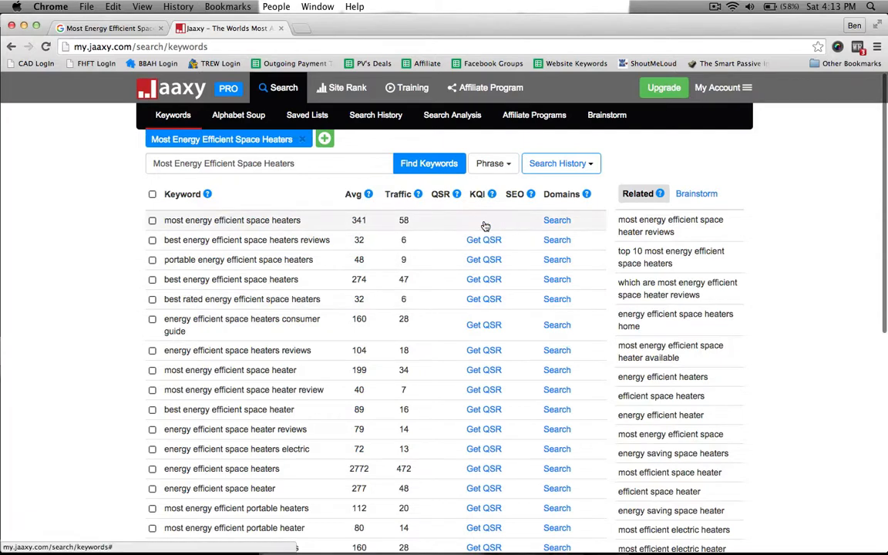
click(484, 239)
click(484, 260)
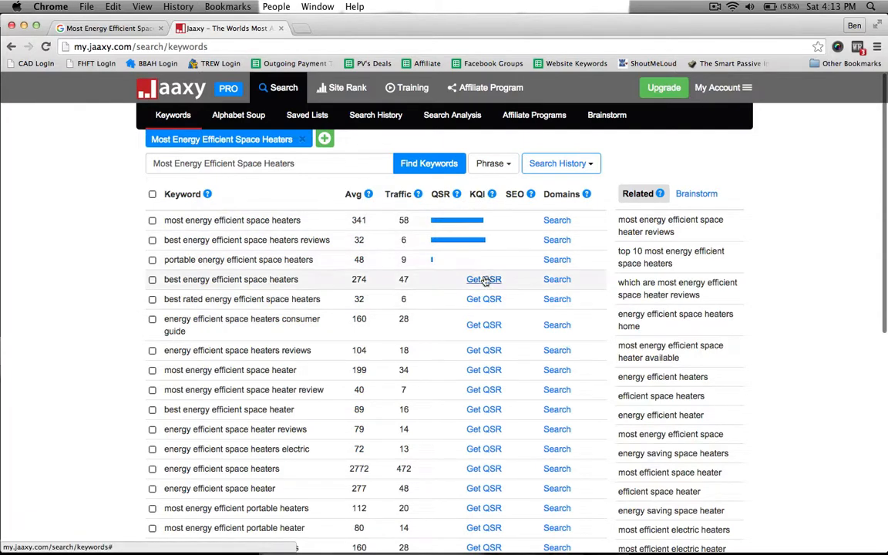
click(484, 279)
click(484, 299)
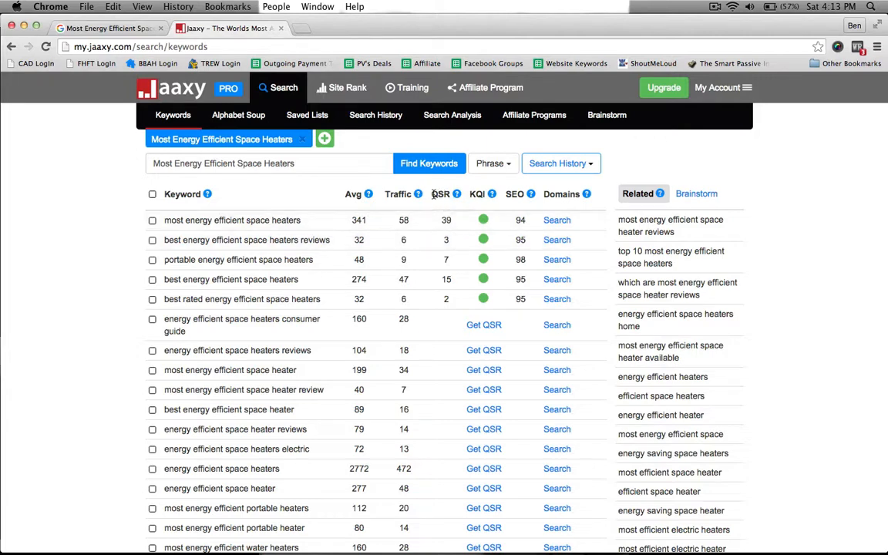
Examine the QSR column and the "best energy efficient space heaters reviews" row, highlighting its average searches and QSR values
drag(433, 193, 449, 194)
click(474, 244)
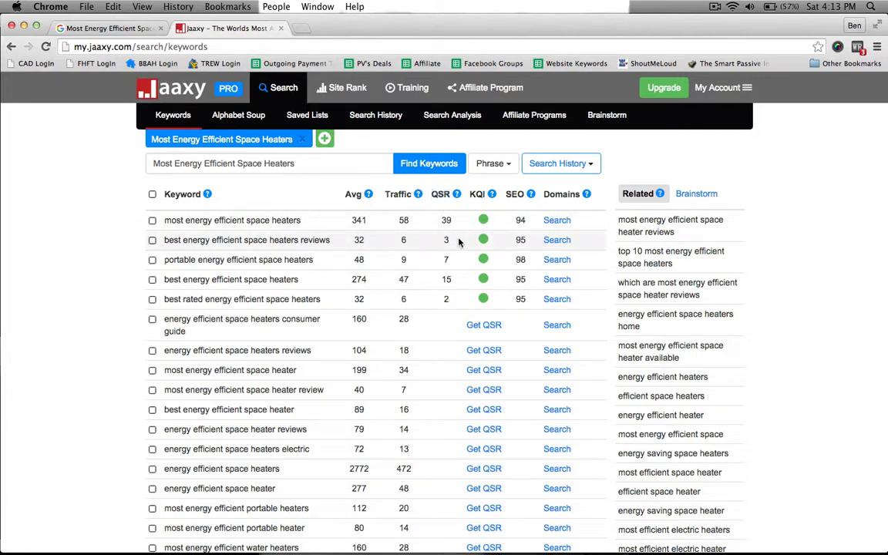
drag(417, 225, 70, 250)
click(159, 245)
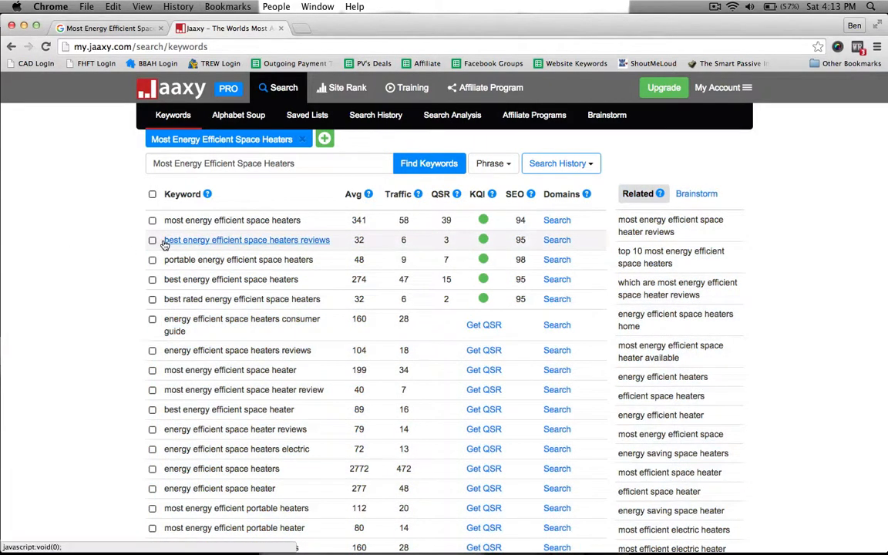
drag(162, 236, 530, 239)
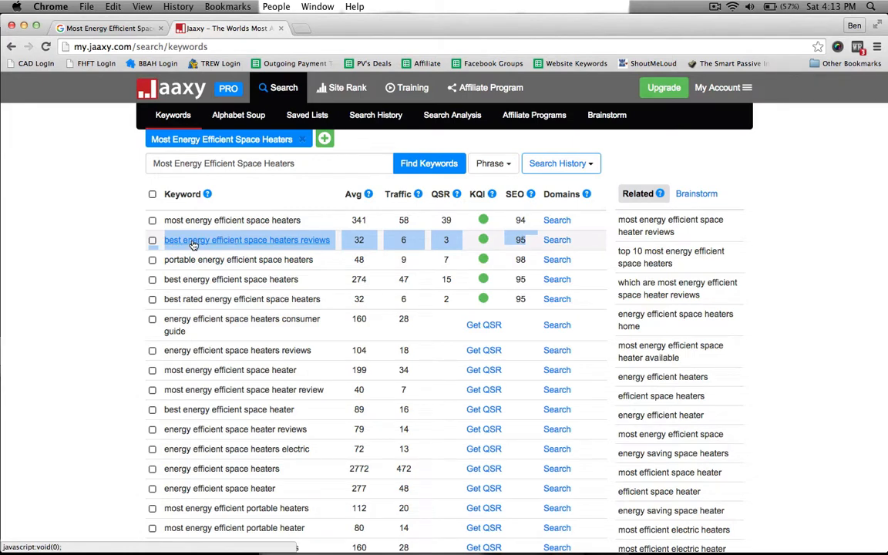
click(103, 243)
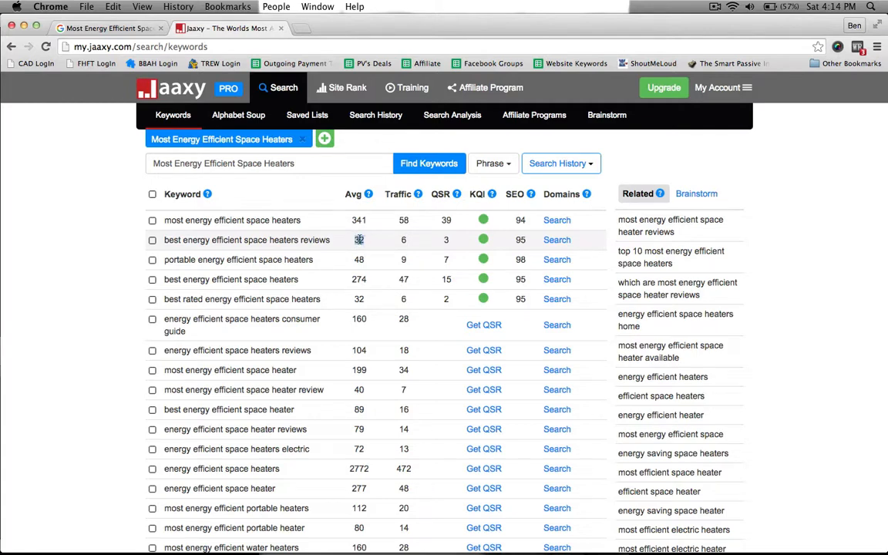
click(370, 240)
double_click(446, 240)
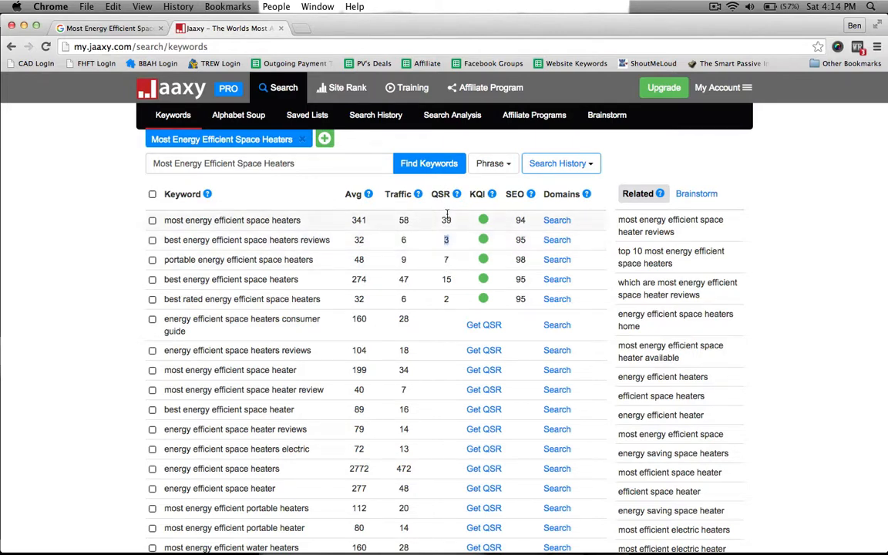
click(452, 243)
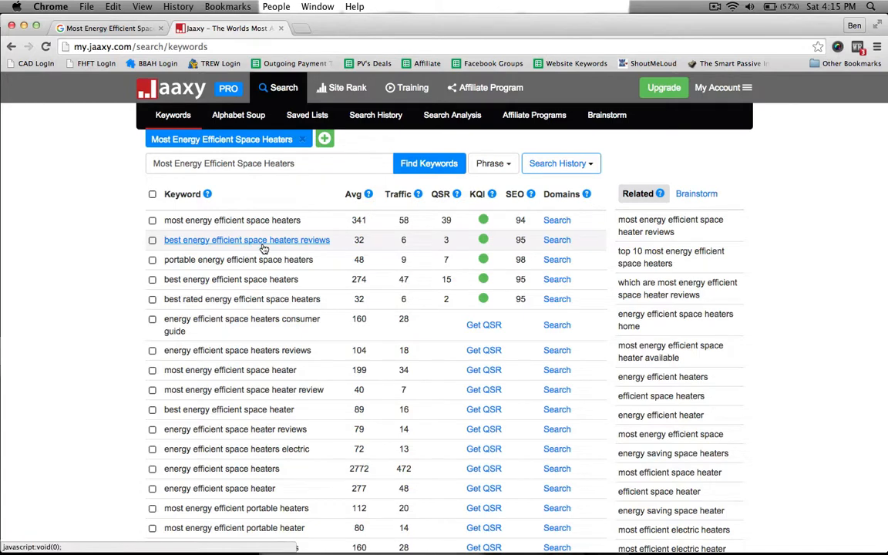
Return to the Google results, shorten the query to "Space Heaters", run the search and look over the top results
click(108, 28)
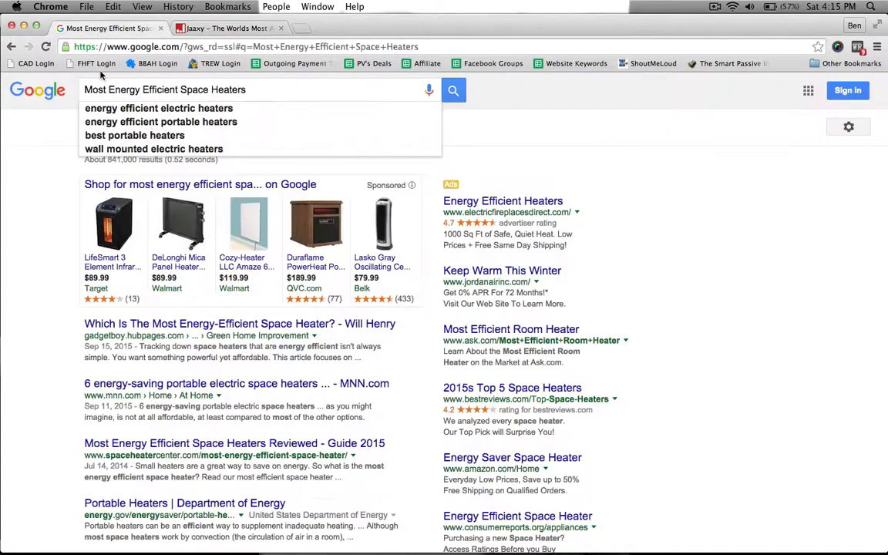
drag(159, 89, 77, 89)
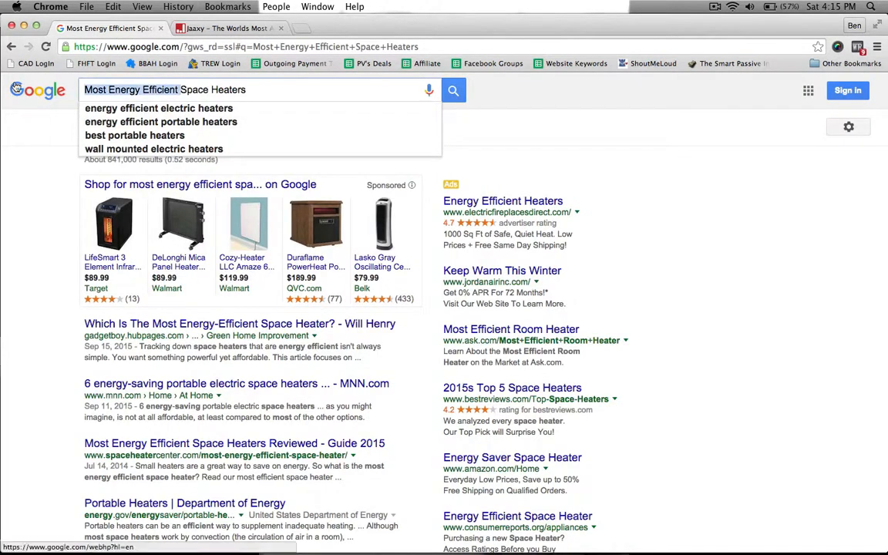
key(BackSpace)
key(Return)
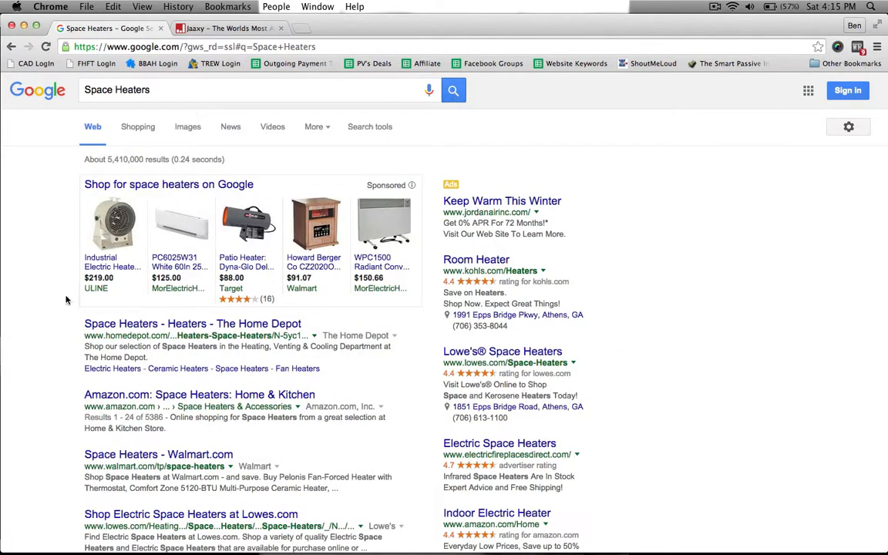
scroll(122, 439, down, 4)
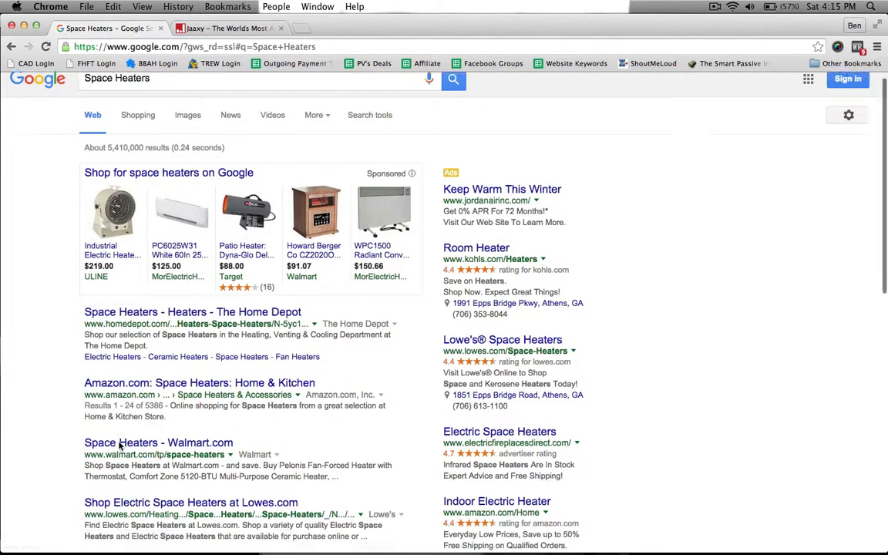
scroll(56, 331, up, 4)
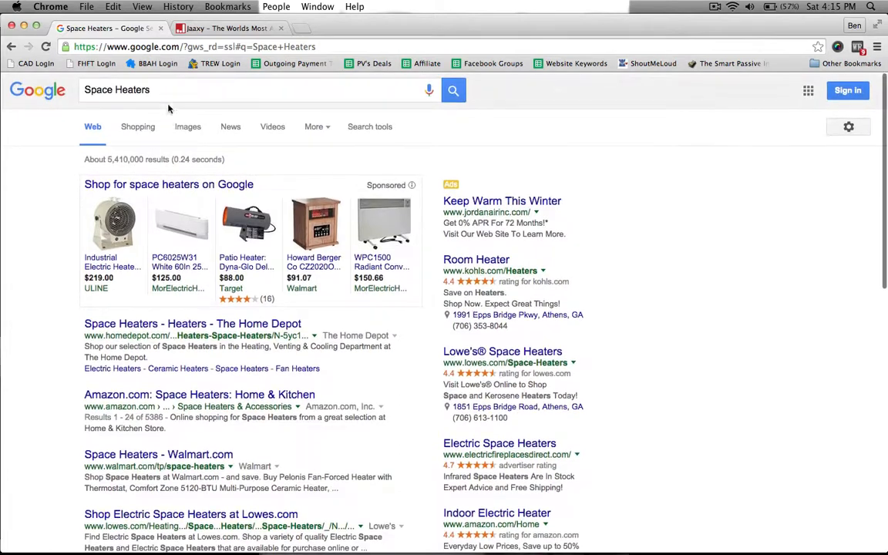
Switch back to the Jaaxy keyword results and open the Jaaxy home page
triple_click(165, 92)
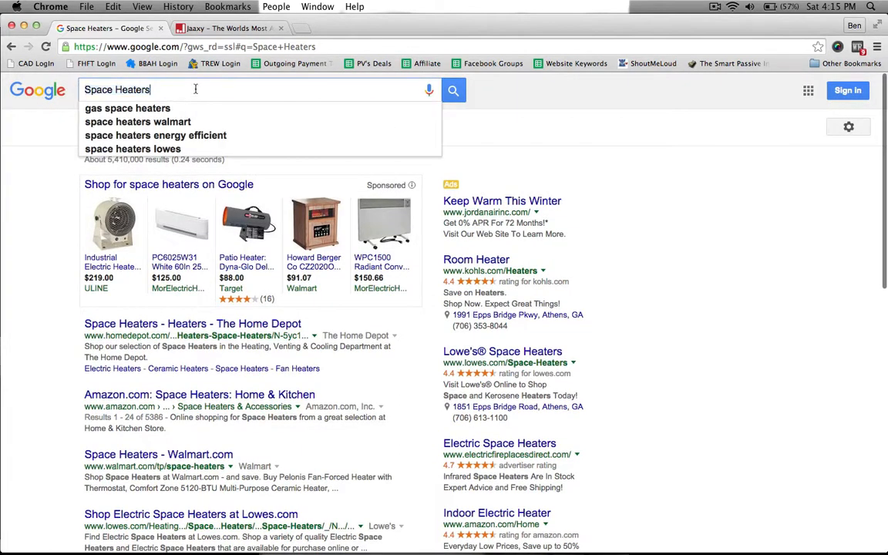
click(189, 90)
click(197, 28)
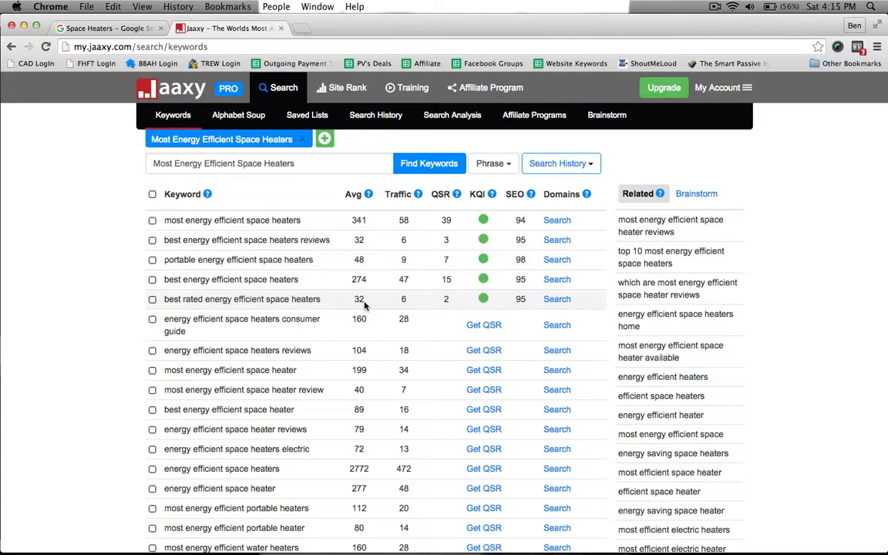
click(173, 92)
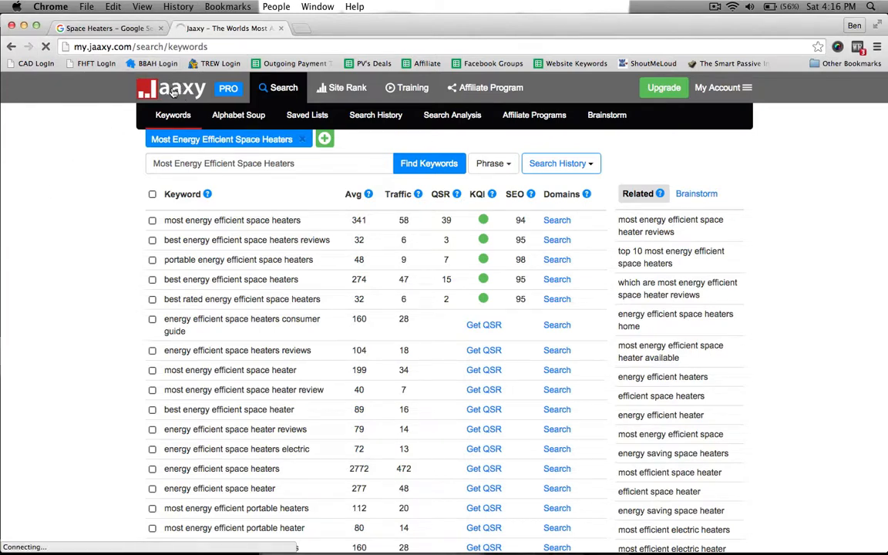